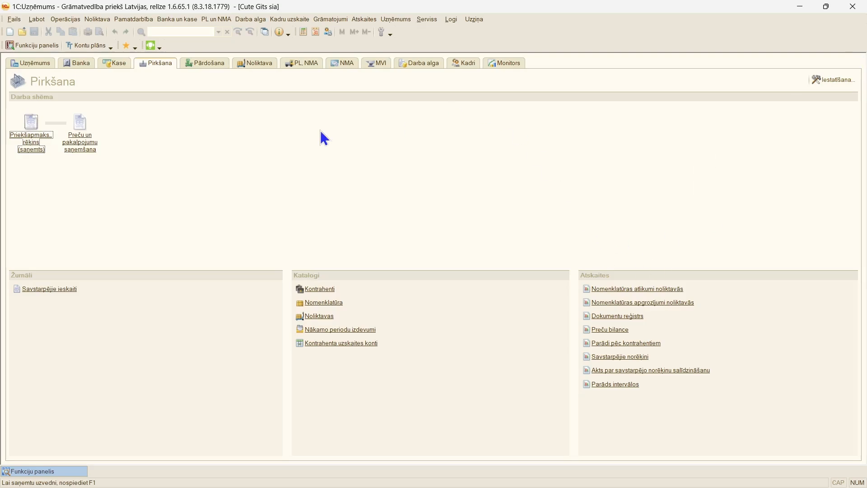
Step: Examine the PL, NMA section of the existing goods and services sale document for Ormanis SIA, and close the document and its list
click(127, 23)
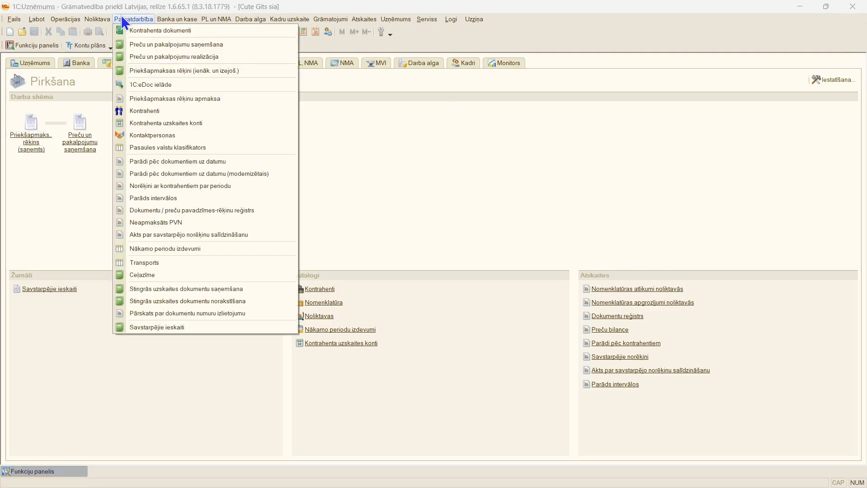
click(133, 59)
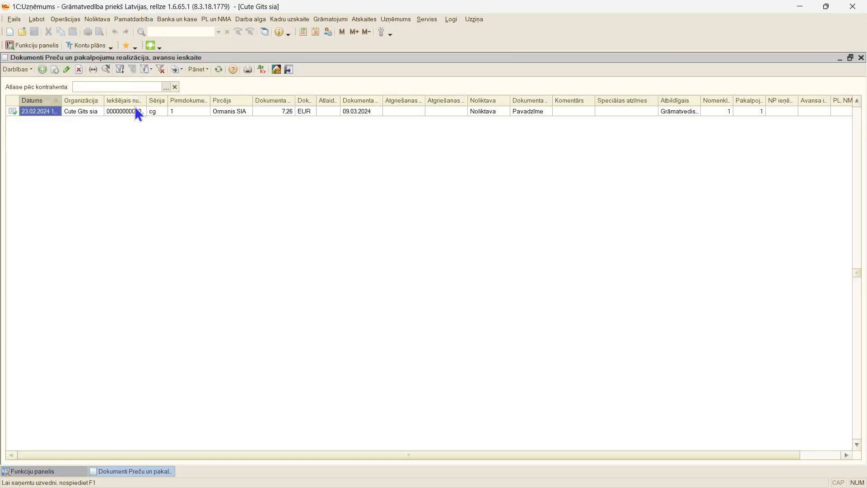
double_click(155, 109)
click(242, 173)
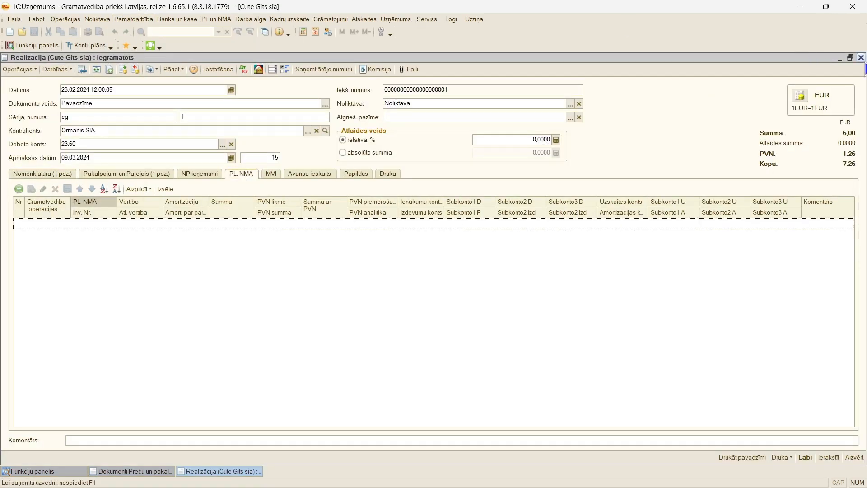
click(861, 58)
click(861, 58)
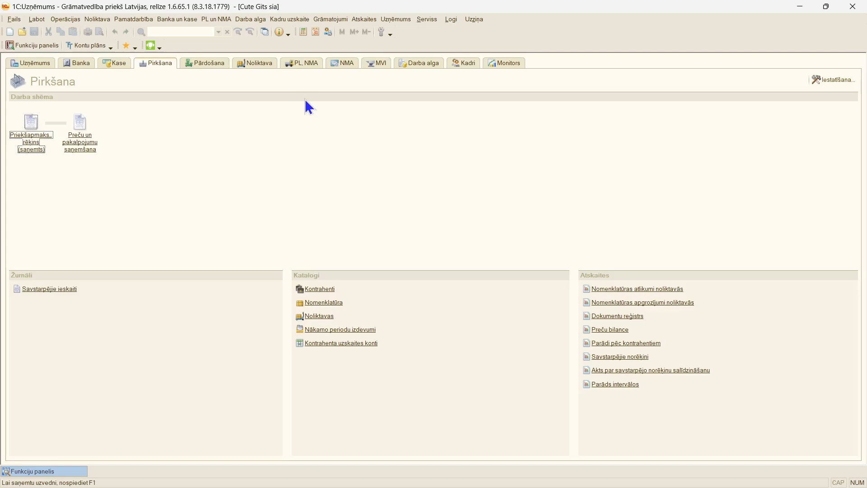
Step: Create a new PL, NMA pārdošana document for selling a fixed asset
click(214, 19)
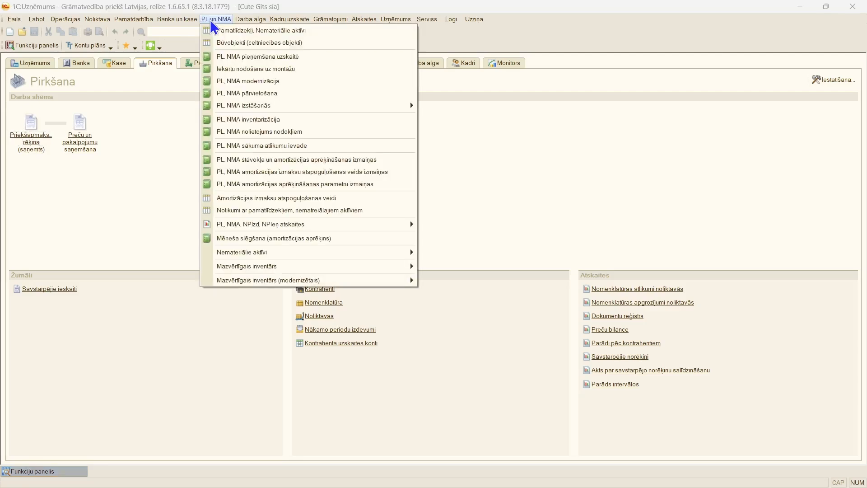
mouse_move(235, 107)
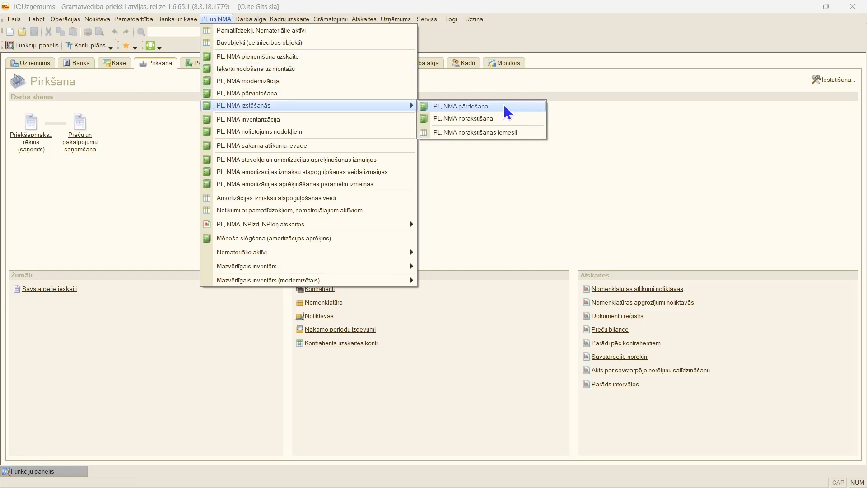
click(474, 109)
click(42, 73)
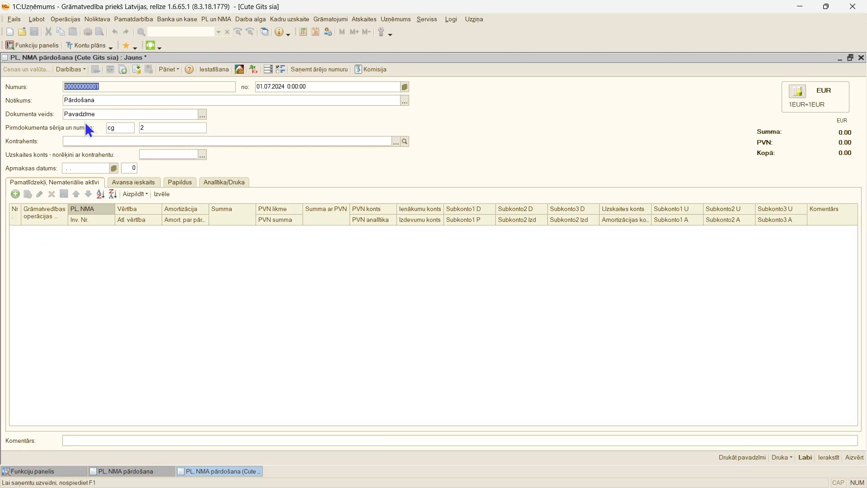
Step: Examine the unfiltered catalogue of asset events for the Notikums field, and close it without changing the event
click(407, 101)
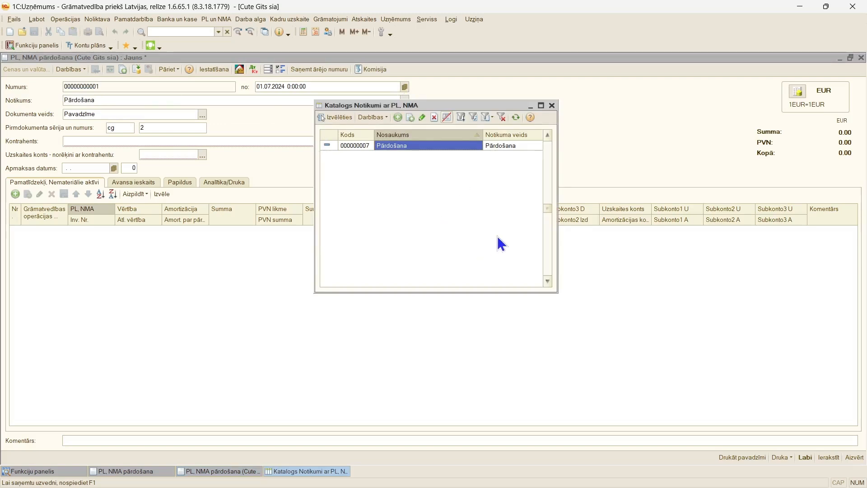
click(501, 120)
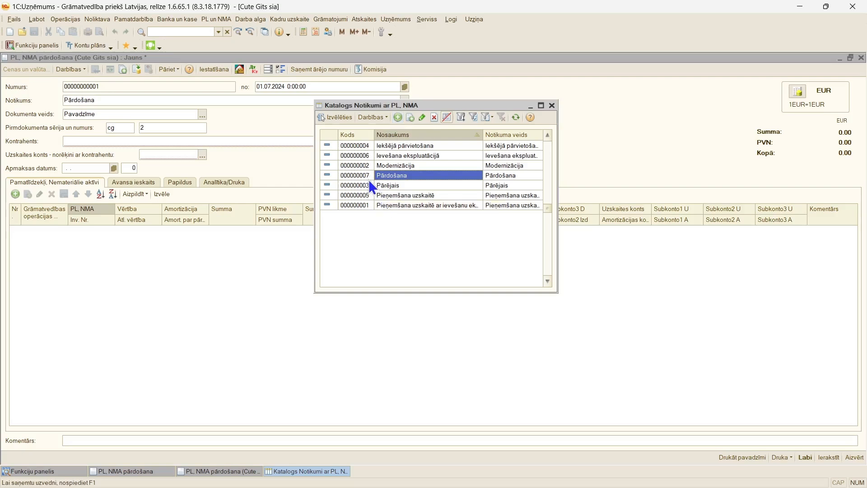
click(551, 105)
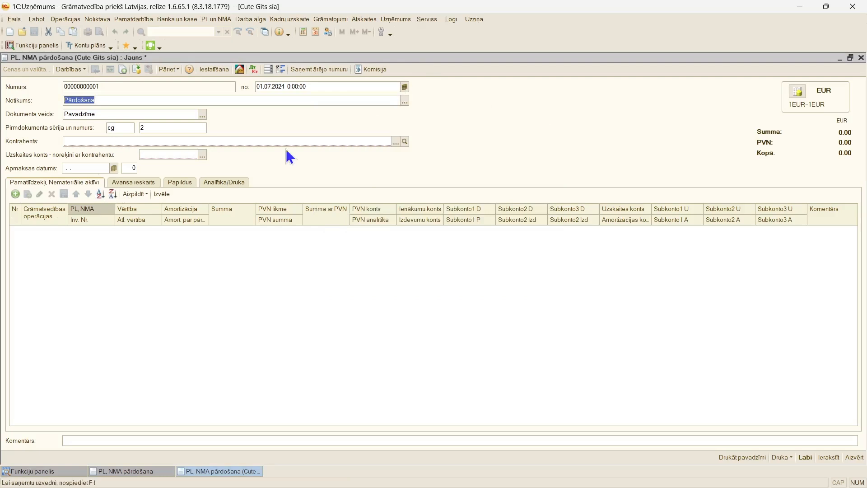
Step: Set the sale's counterparty to Ormanis SIA and the payment term to 10 days
click(358, 140)
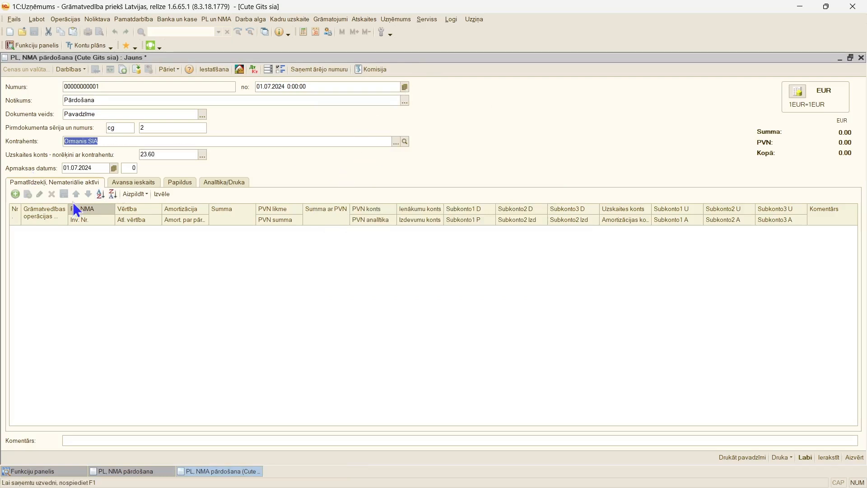
click(86, 367)
mouse_move(0, 486)
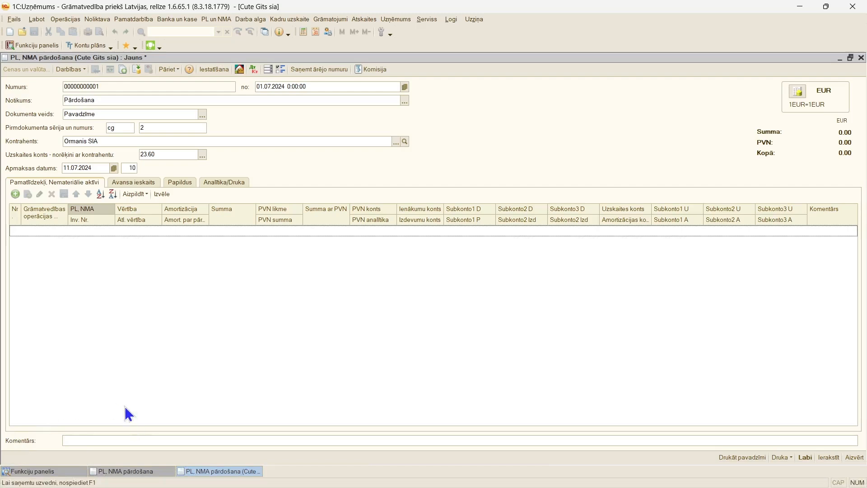
Step: Add the fixed asset Datora krēsls from the PL folder to the sale's asset table
click(164, 193)
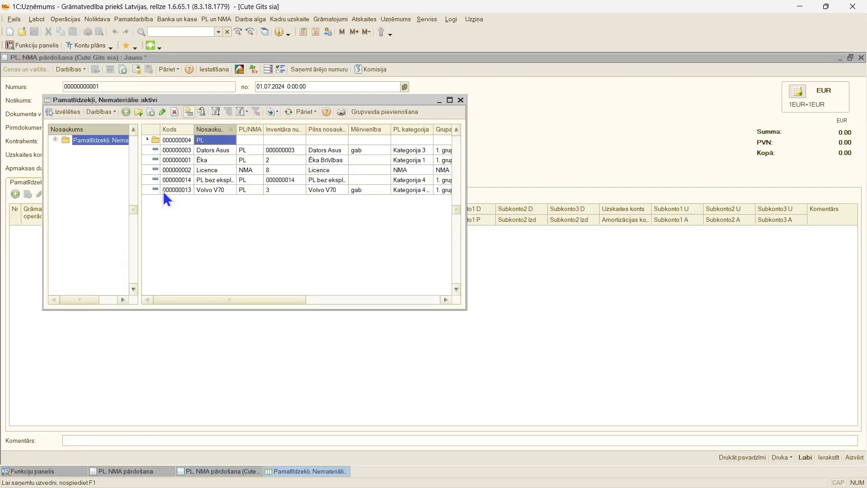
double_click(175, 139)
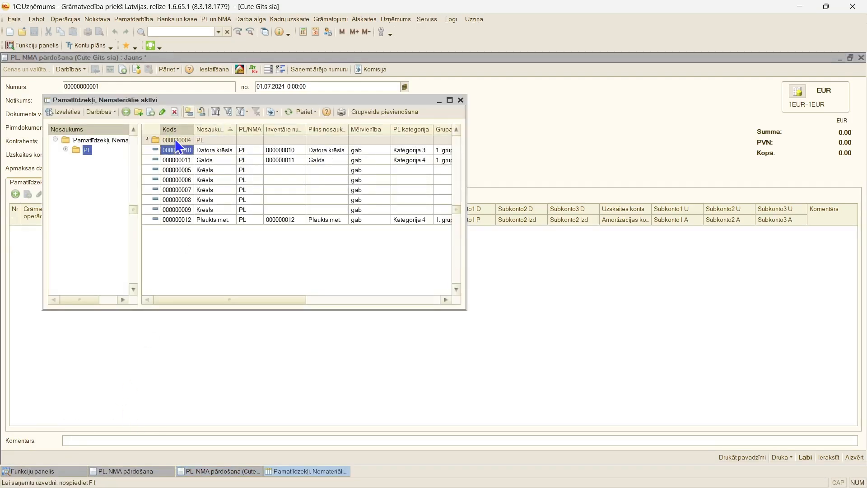
double_click(174, 139)
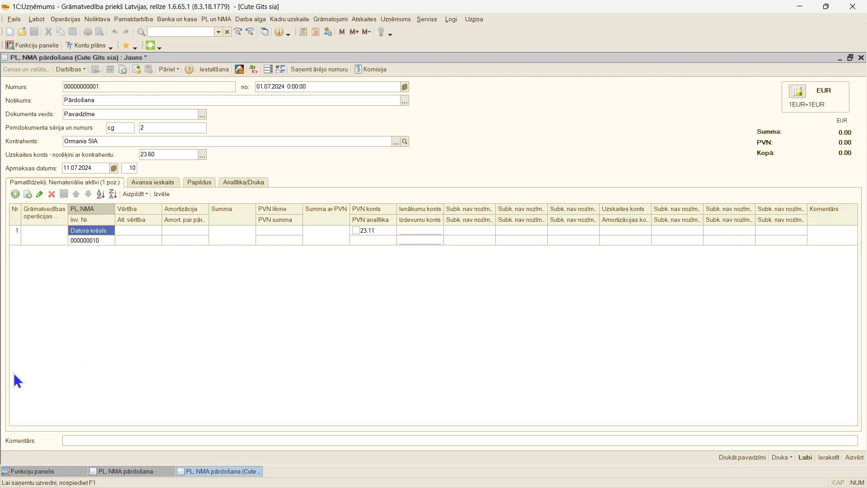
Step: Fill in the value, depreciation and accounts of Datora krēsls from the PL list, accepting recalculation of the existing data
click(134, 194)
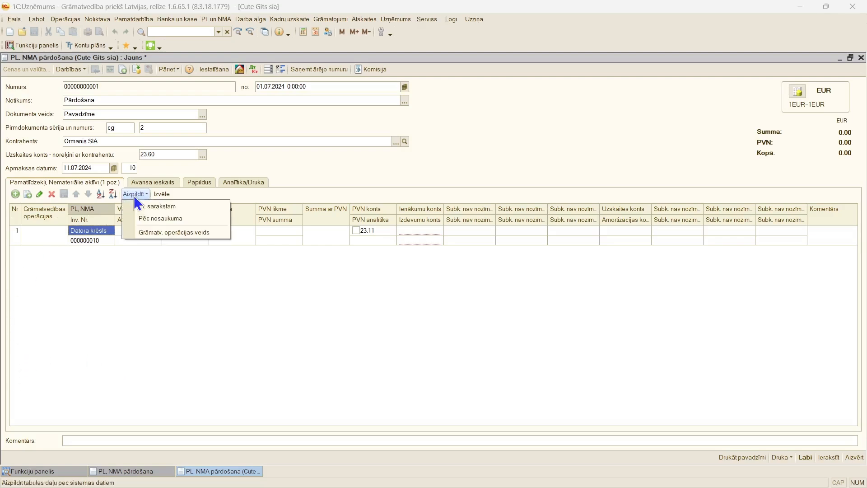
click(175, 206)
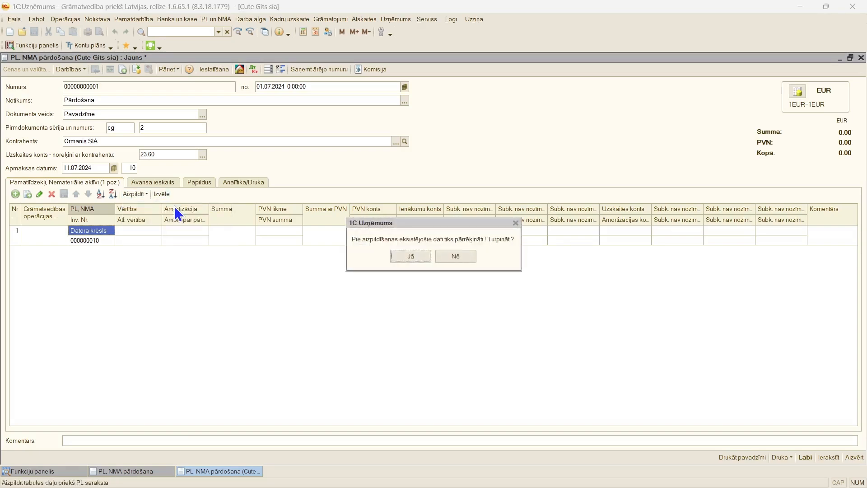
click(405, 260)
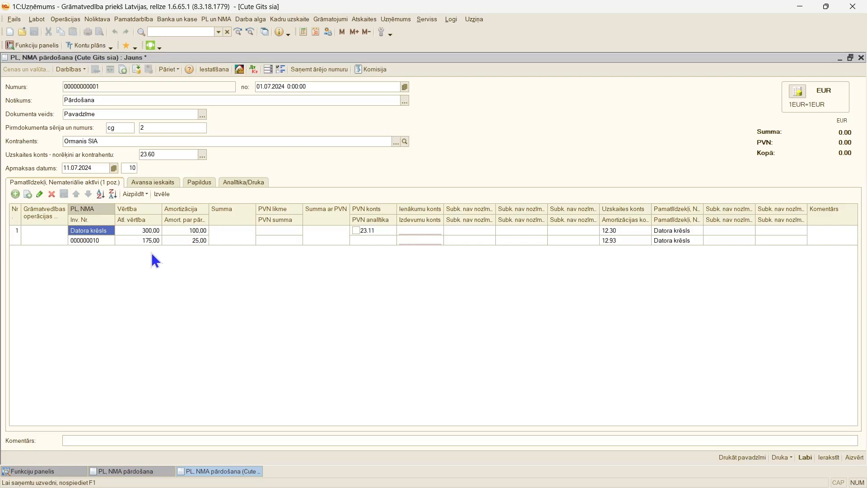
click(140, 240)
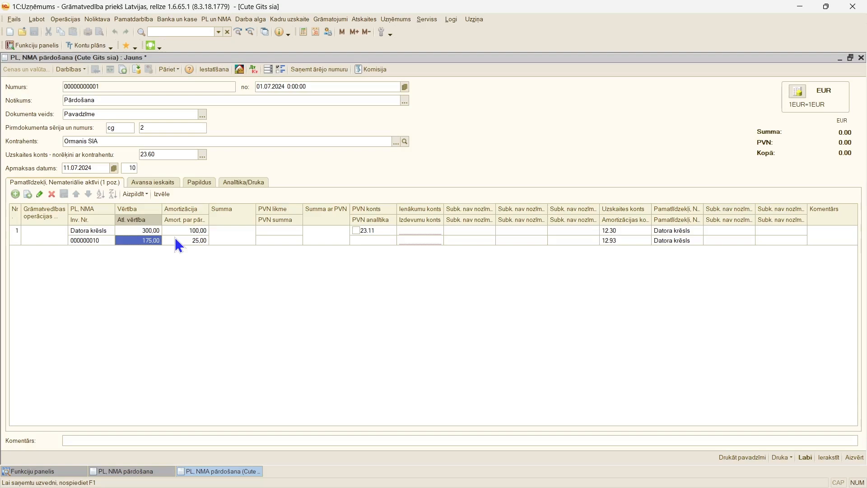
Step: Set the sale amount of Datora krēsls to 100
click(231, 233)
text(100)
key(Return)
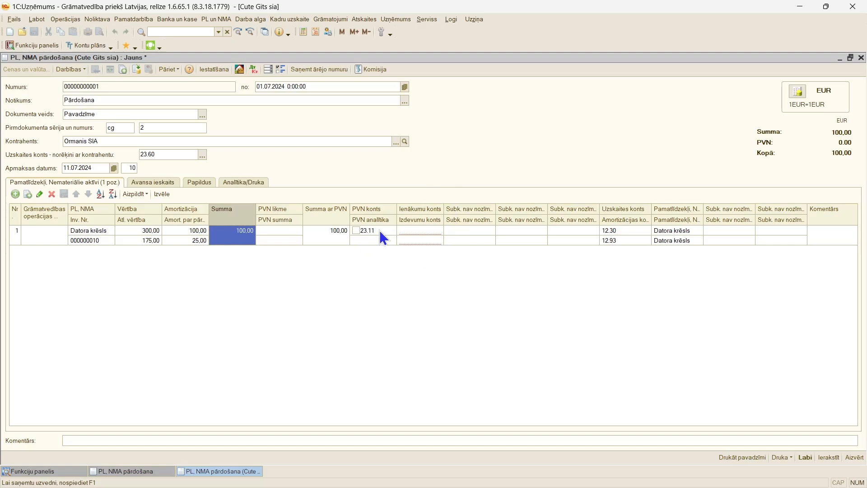
Step: Switch the asset row's VAT account to 57.21 and set its VAT rate to 21%
click(356, 230)
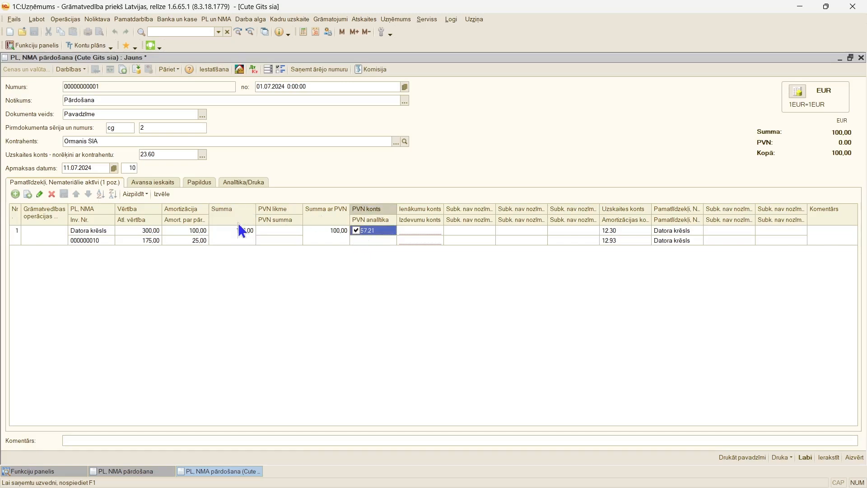
click(268, 230)
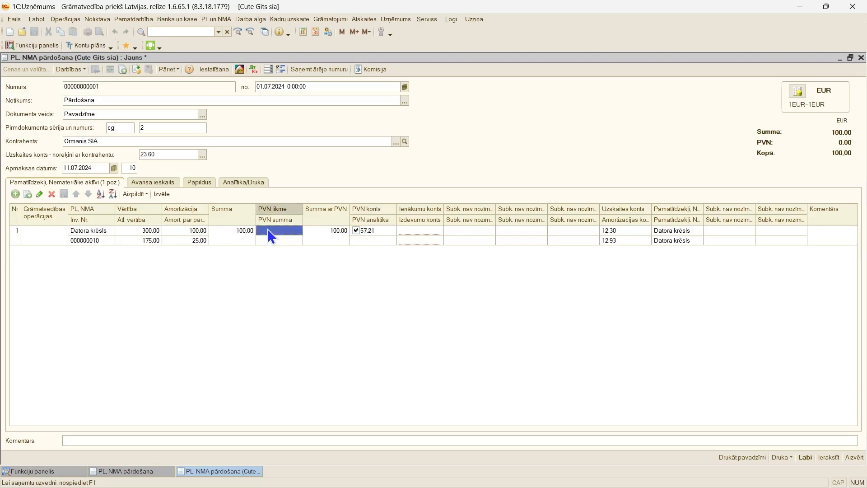
click(268, 230)
text(21)
key(Return)
Step: Set the asset row's VAT analytics to the goods sale entry (Preču realizācija)
click(365, 239)
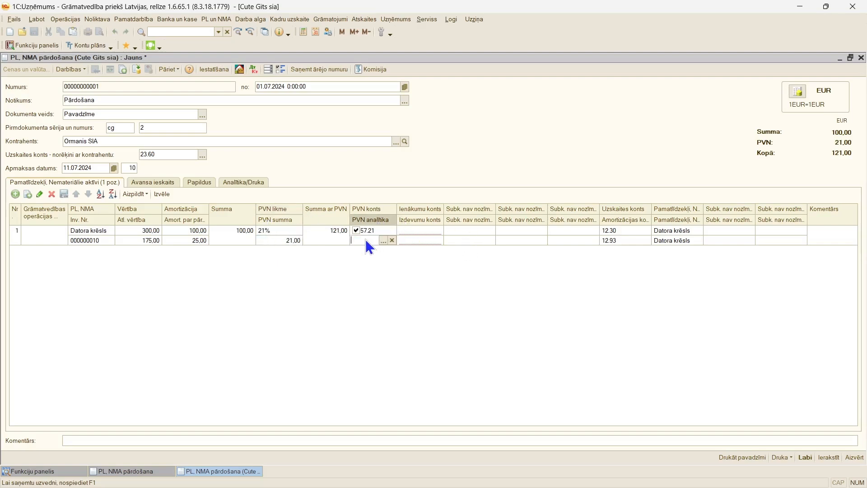
text(0)
key(Return)
Step: Set the asset row's income account to 81.90 and its expense account to 82.90
click(422, 231)
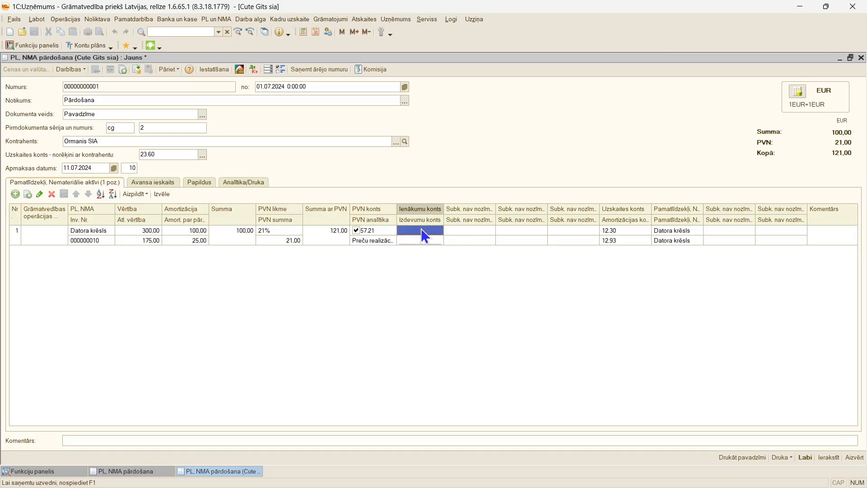
click(405, 232)
click(429, 232)
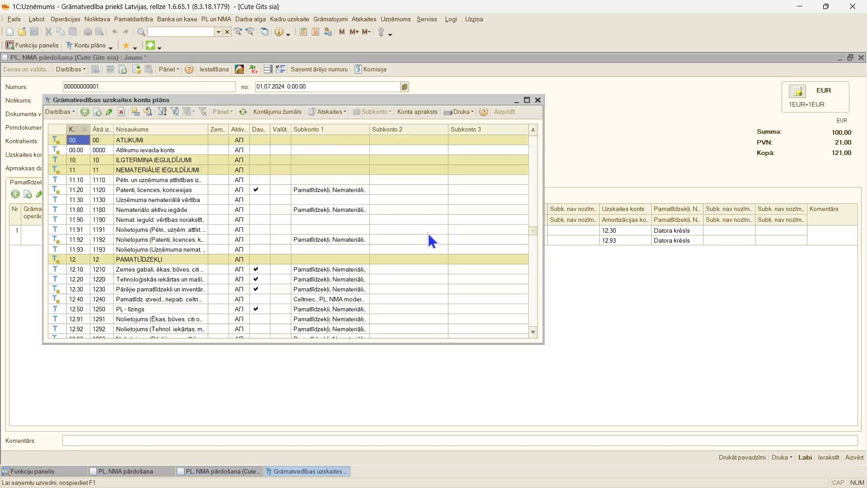
click(537, 99)
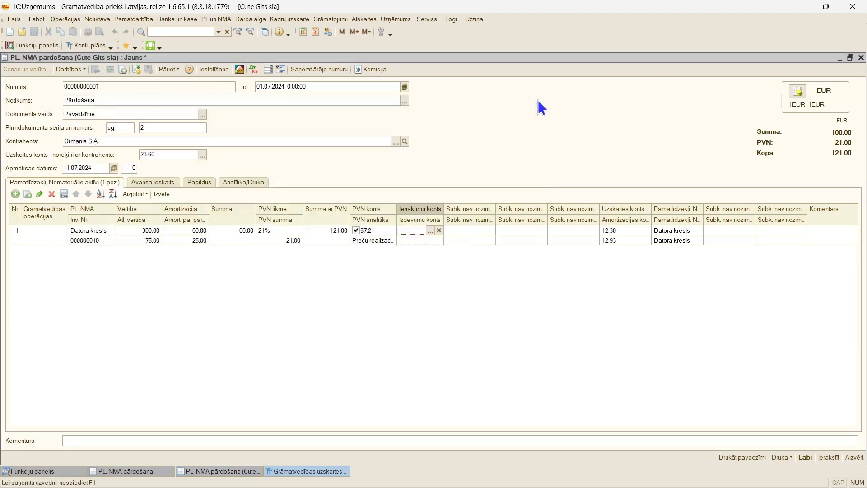
text(81.90)
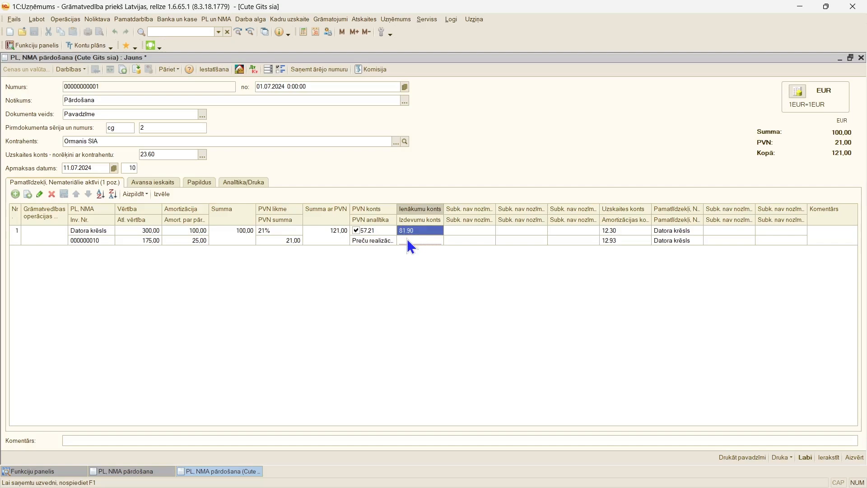
click(407, 240)
text(82.90)
key(Return)
Step: Check the advance offset for Ormanis SIA's advances using the fill-with-advances selection, and close it without filling
click(152, 182)
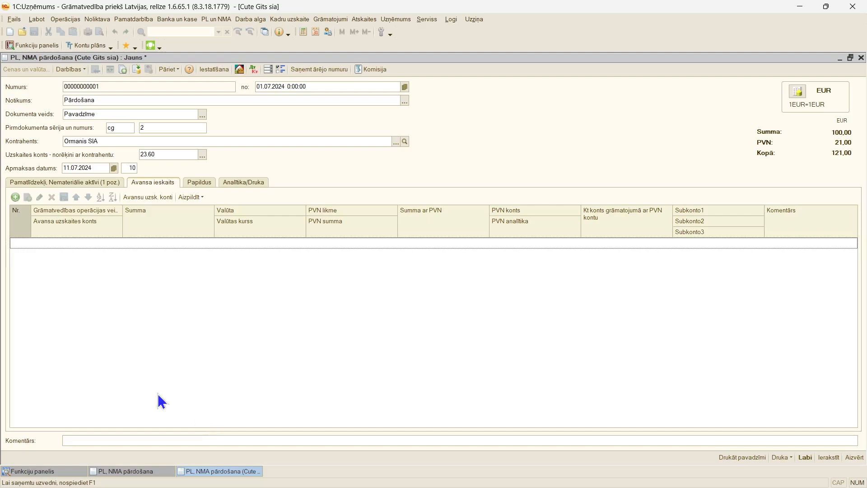
click(200, 199)
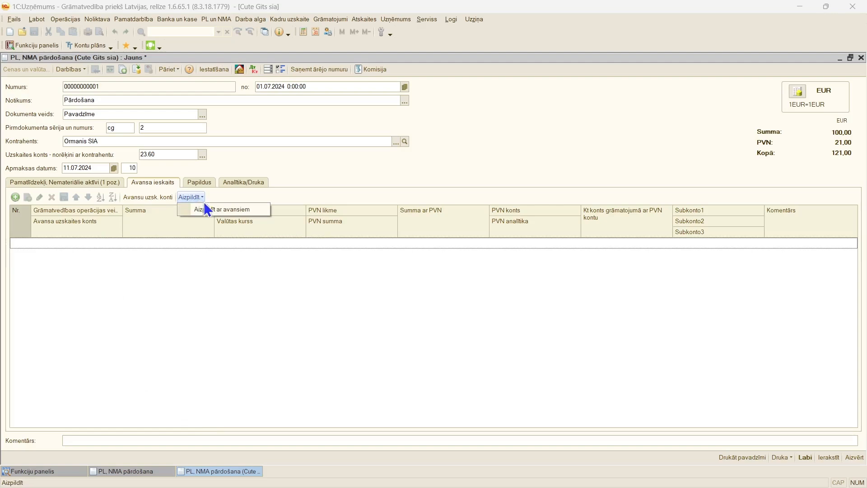
click(219, 209)
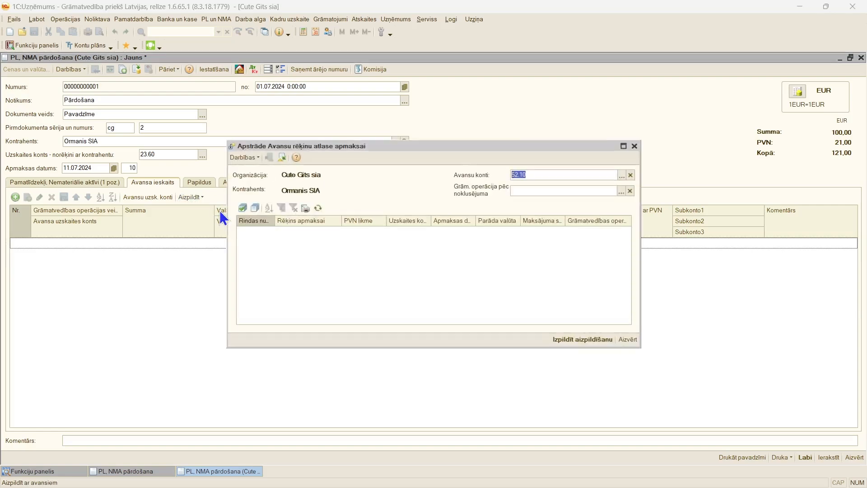
click(634, 145)
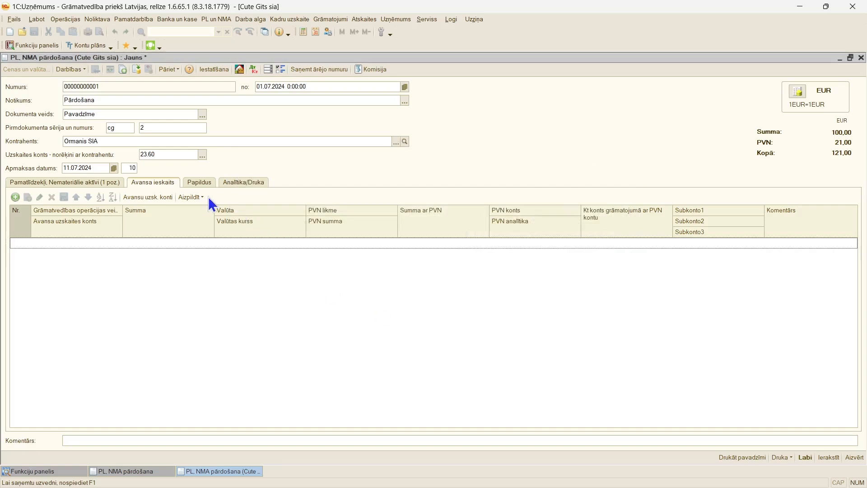
Step: Review the sale document's additional print information and analytics sections, and view the catalogue of inventory commissions
click(199, 180)
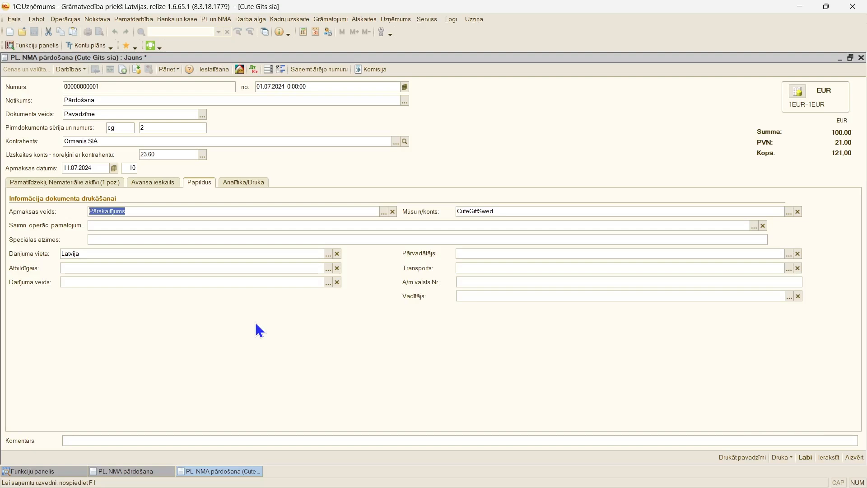
click(234, 182)
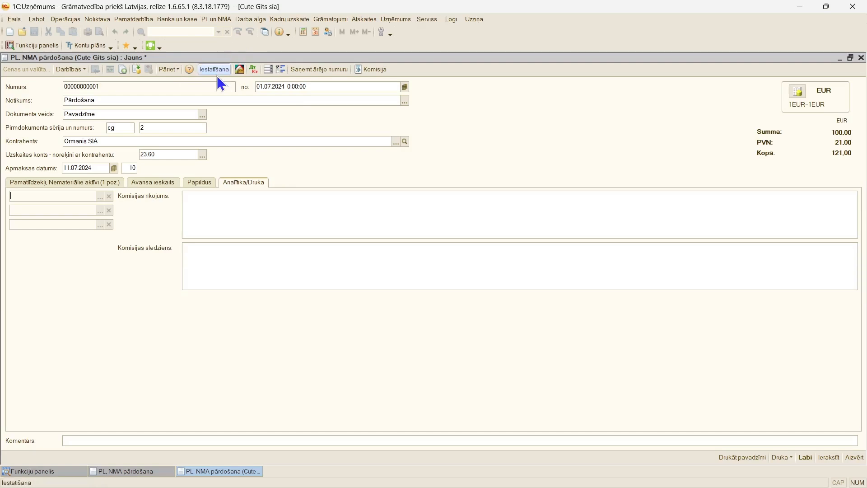
click(374, 74)
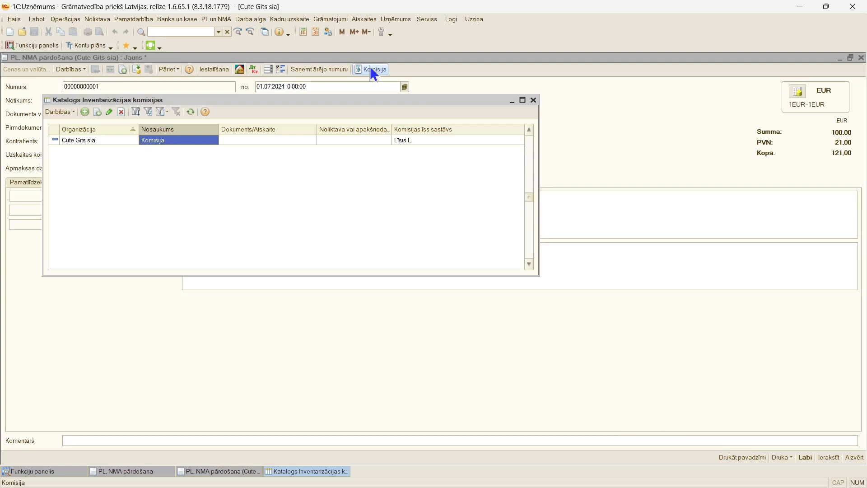
click(532, 99)
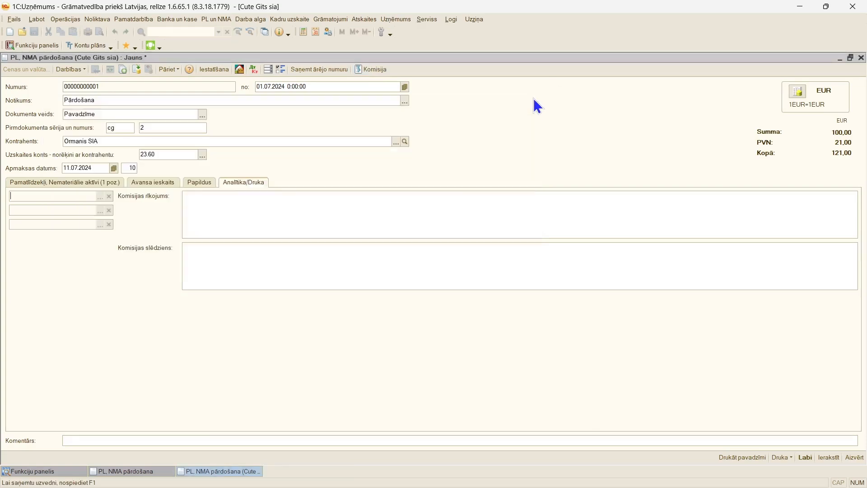
Step: Post the sale document and review its debit and credit entries in the accounting register
click(48, 181)
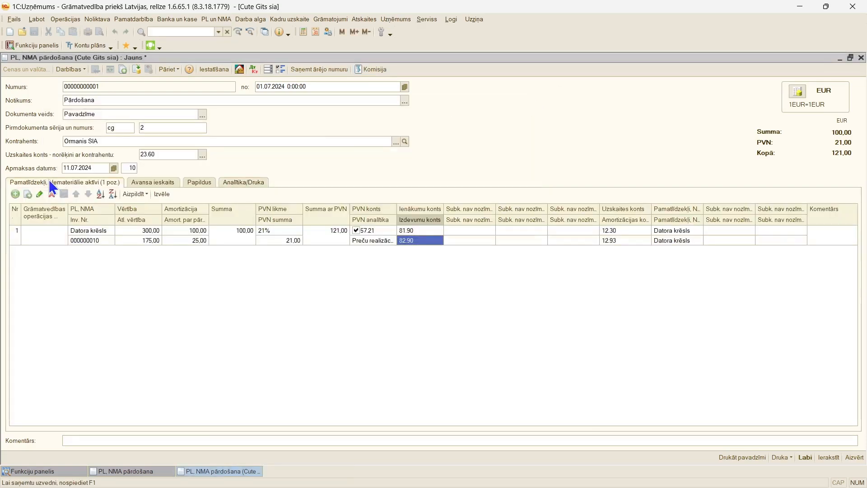
click(136, 69)
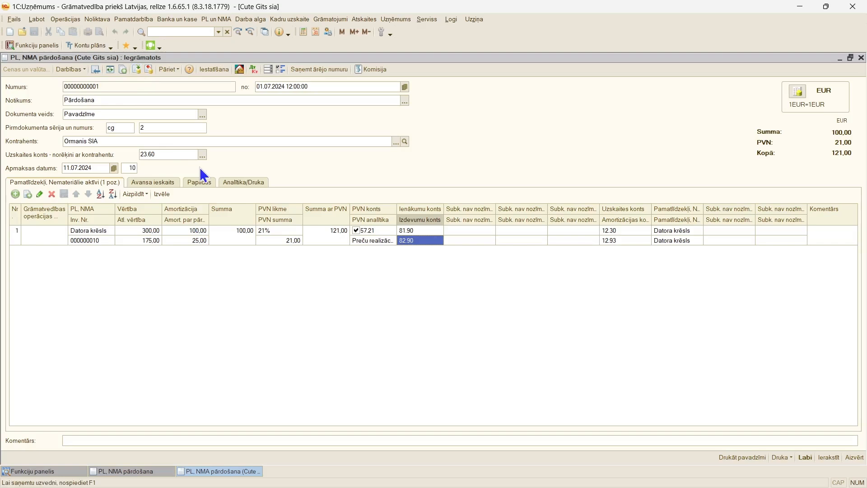
click(254, 72)
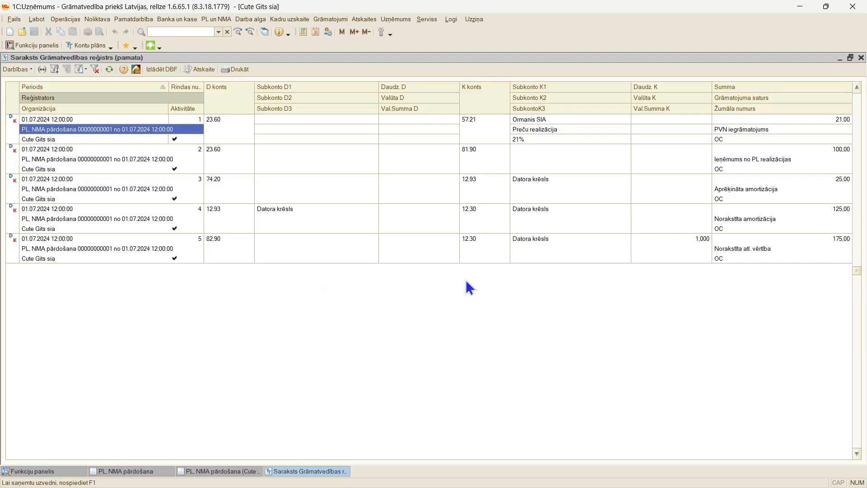
click(860, 57)
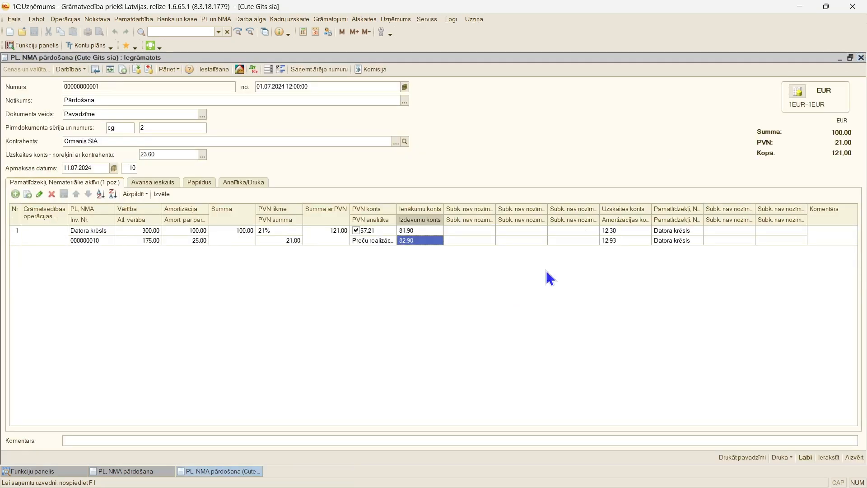
Step: Preview the sale's acceptance and transfer act (Pieņemšanas-Nodošanas Akts), and save and close the sale document
click(782, 457)
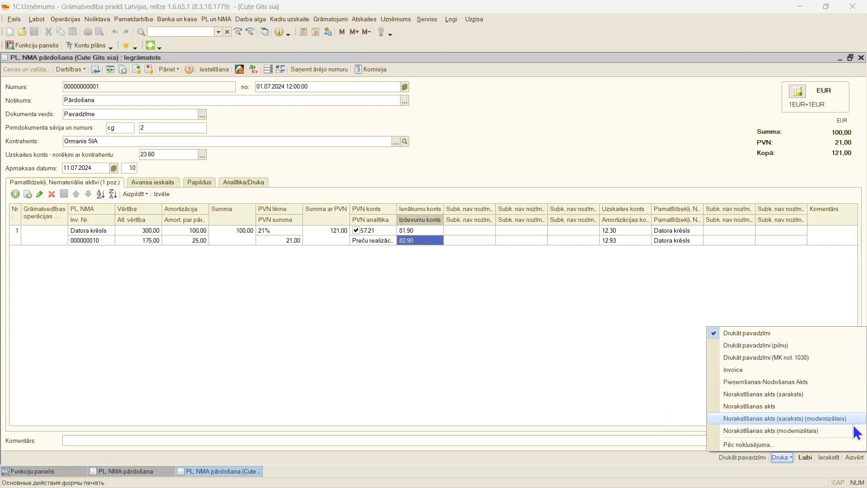
click(827, 382)
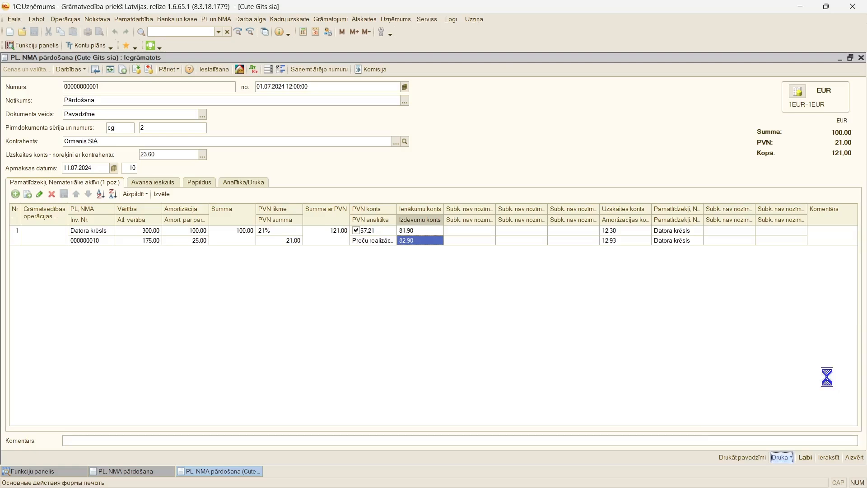
click(860, 58)
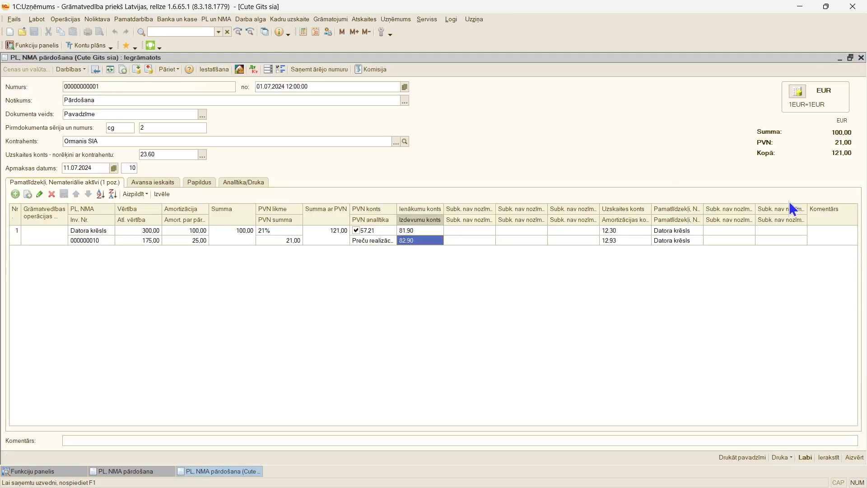
click(783, 454)
click(805, 457)
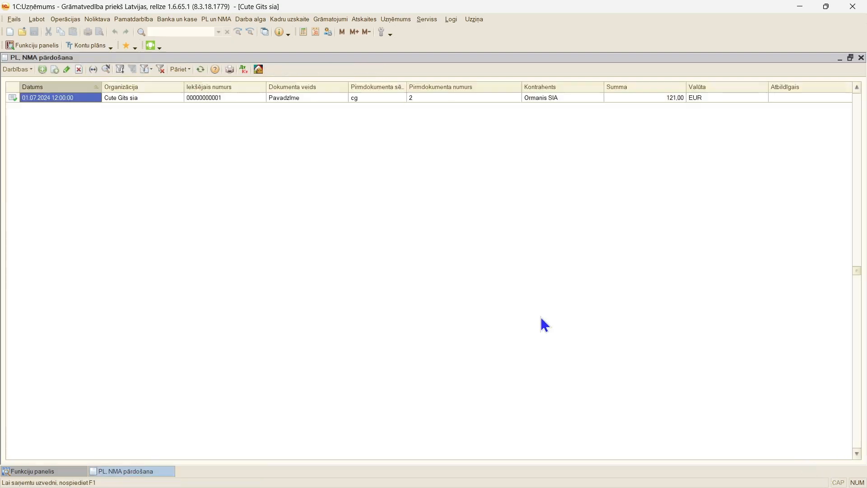
Step: Open the fixed asset write-off list (PL, NMA norakstīšana) and create a new maximized write-off document
click(210, 20)
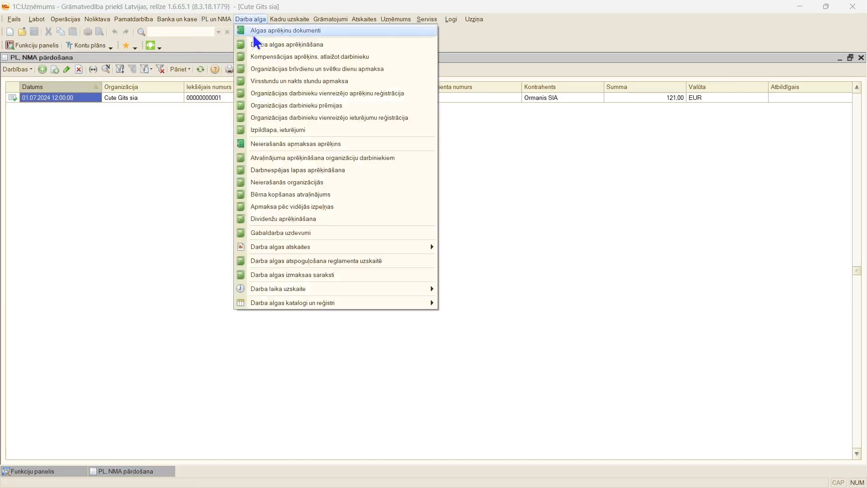
click(211, 18)
click(212, 16)
mouse_move(273, 111)
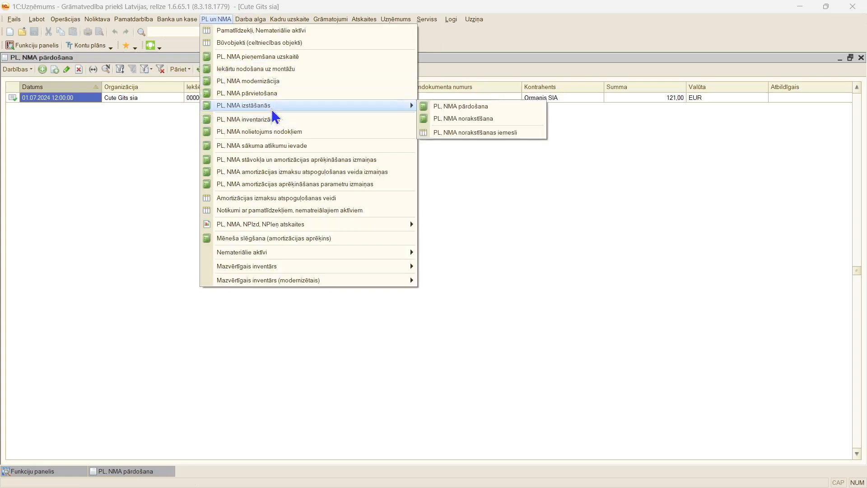
click(452, 119)
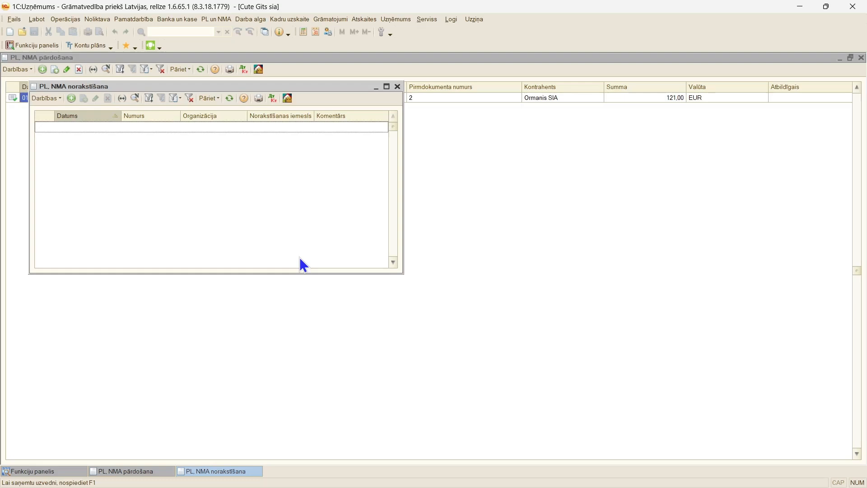
click(387, 87)
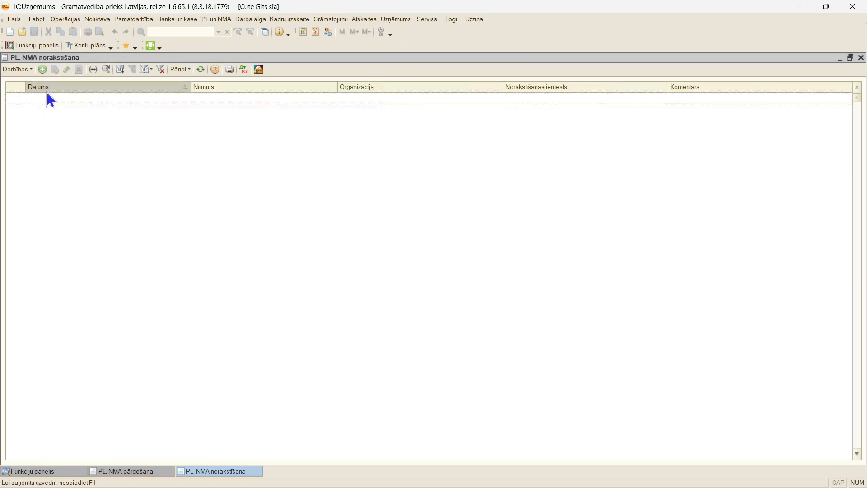
click(42, 70)
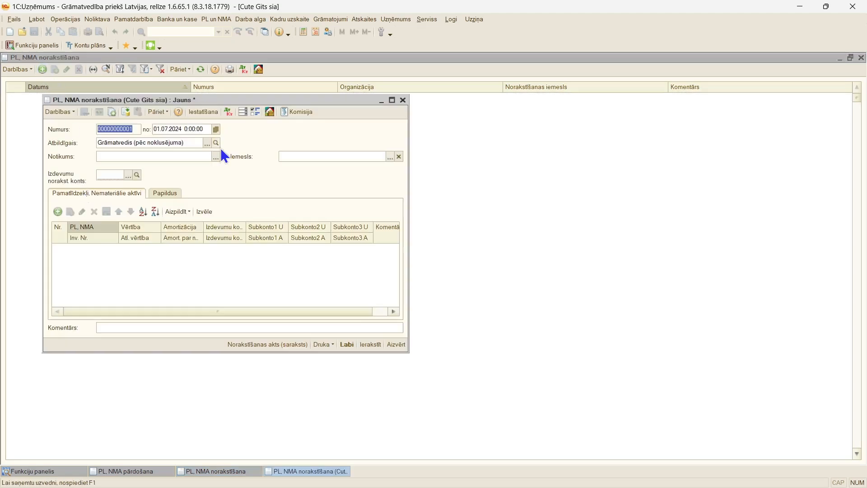
click(392, 100)
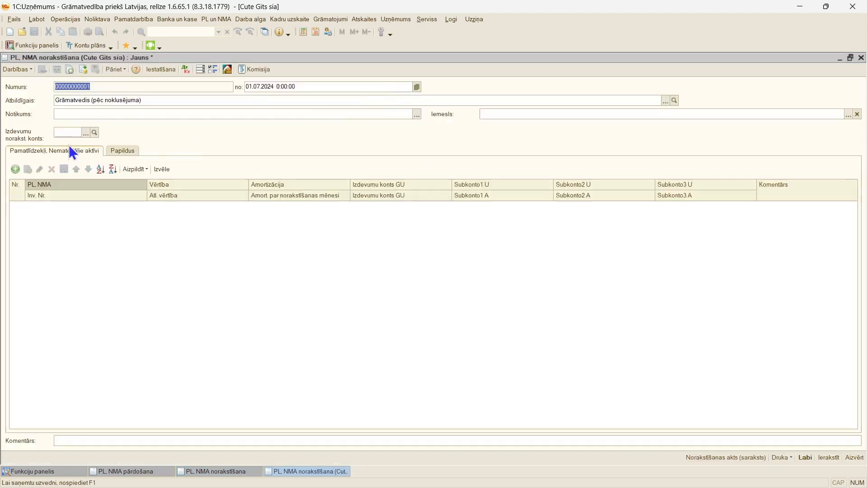
Step: Create a fixed asset event named Norakstīšana with event type Norakstīšana, and choose it as the write-off document's event
click(416, 114)
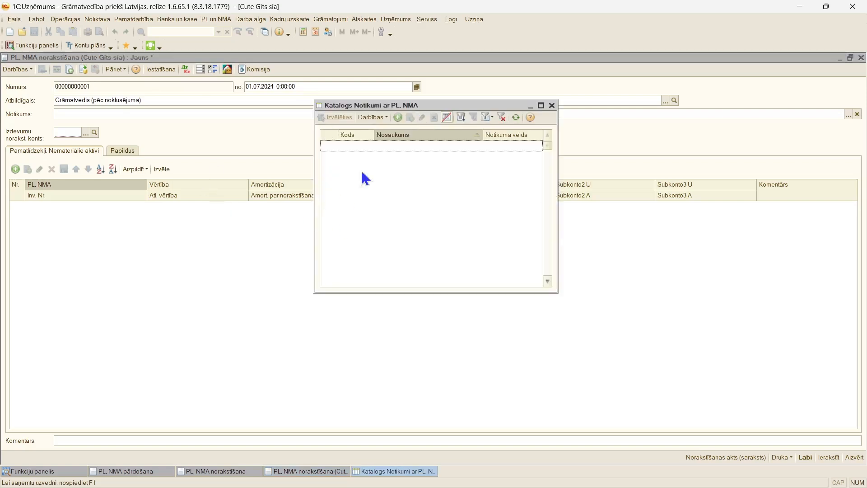
click(500, 118)
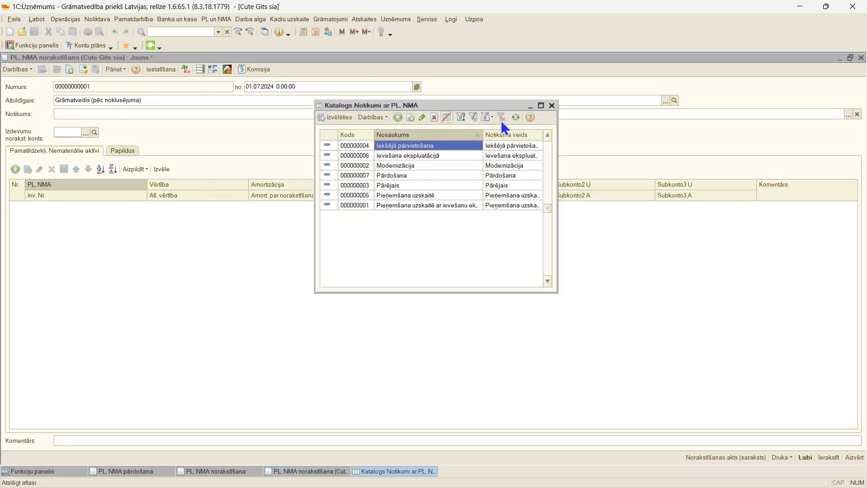
click(397, 118)
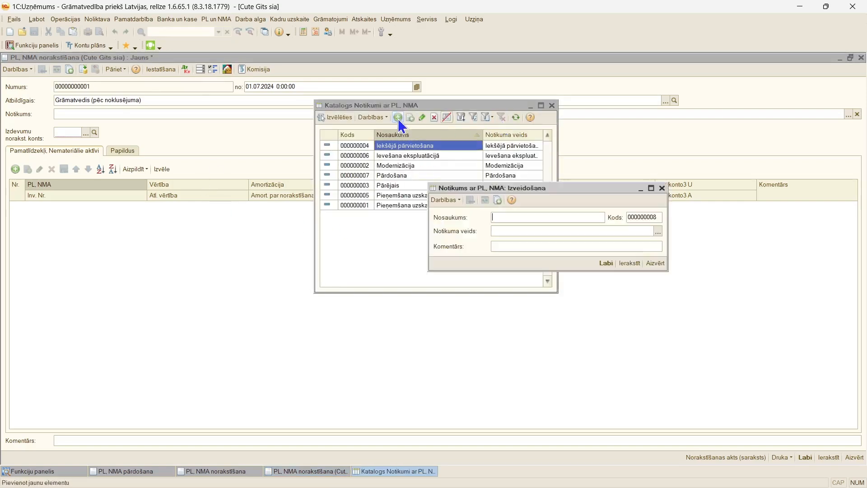
click(659, 231)
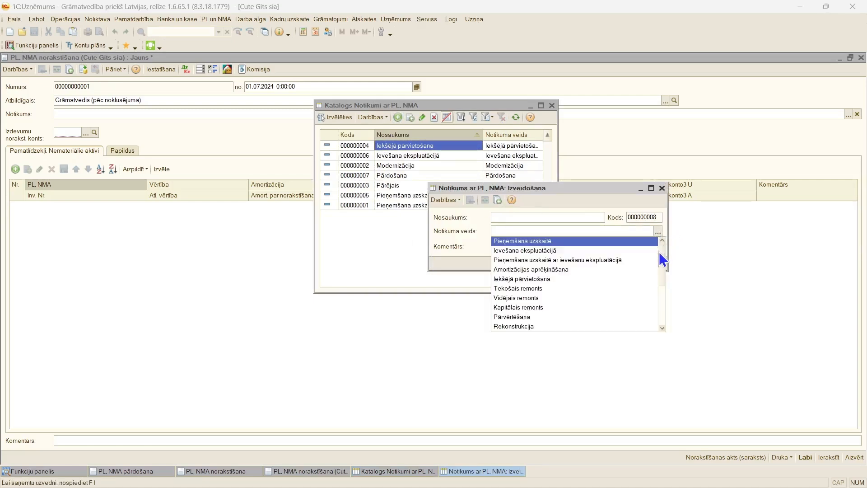
drag(666, 271, 675, 322)
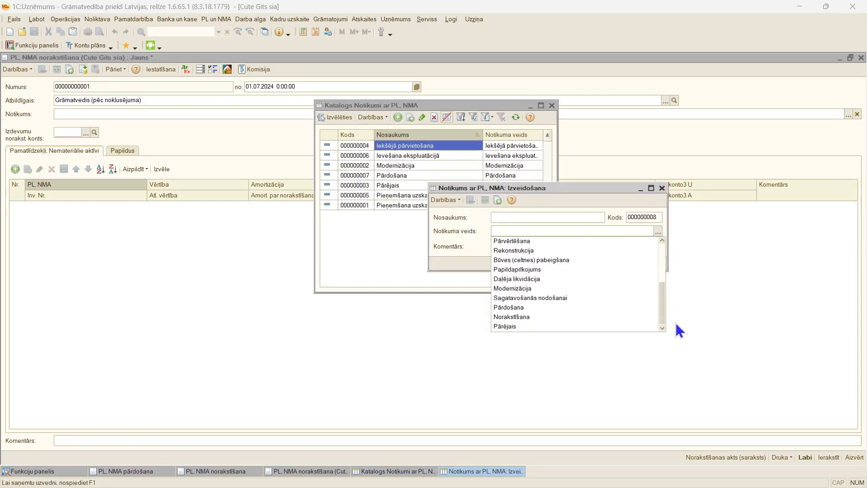
click(551, 318)
key(ctrl+c)
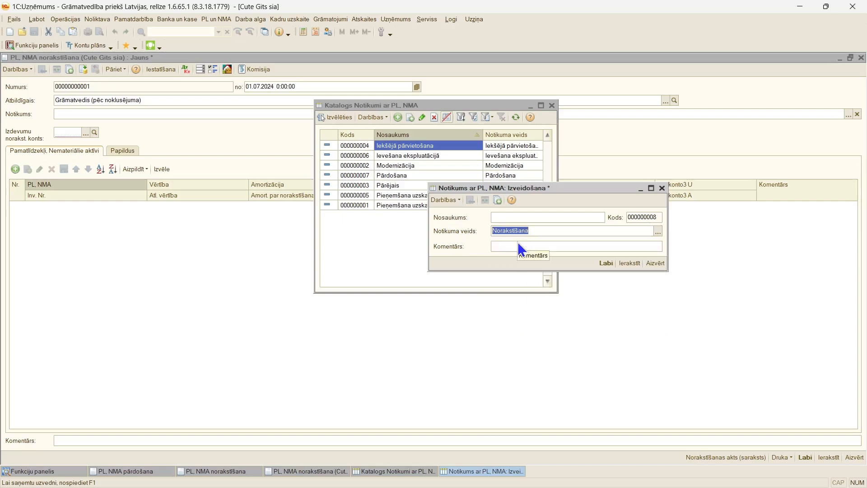
click(511, 216)
key(ctrl+v)
click(601, 263)
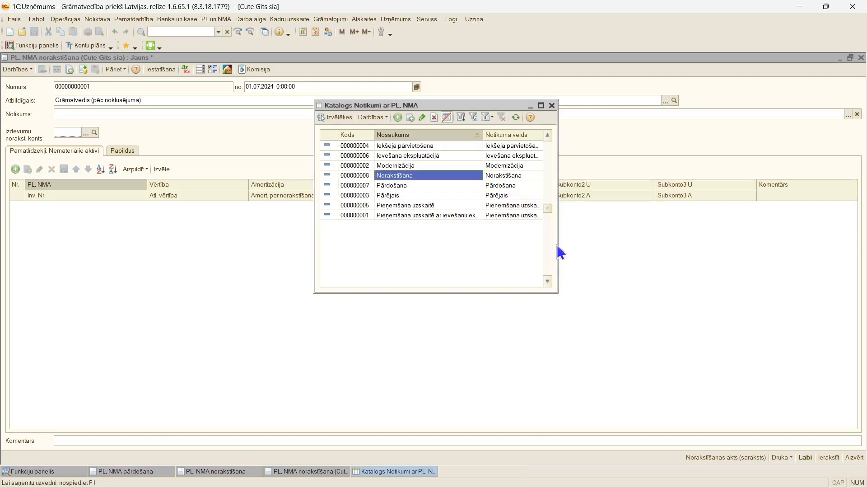
double_click(399, 175)
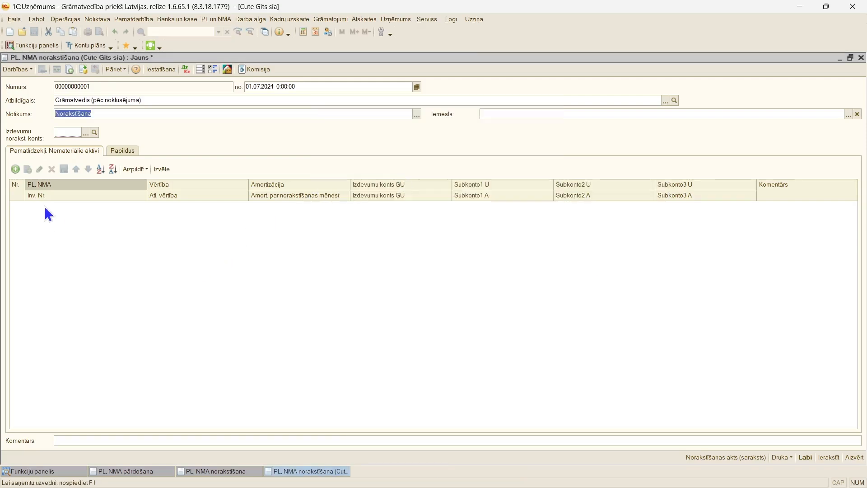
Step: Set the write-off expense account to 82.90 and add the new write-off reason bojāts to the document
click(62, 132)
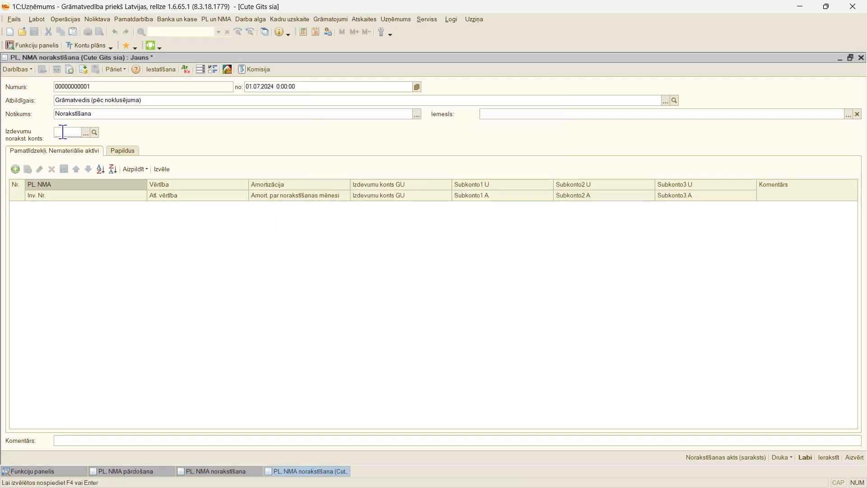
text(8210)
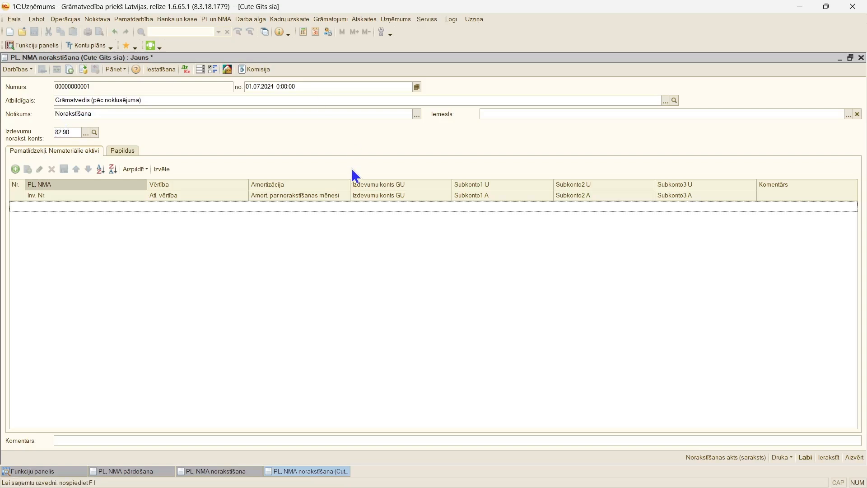
click(611, 113)
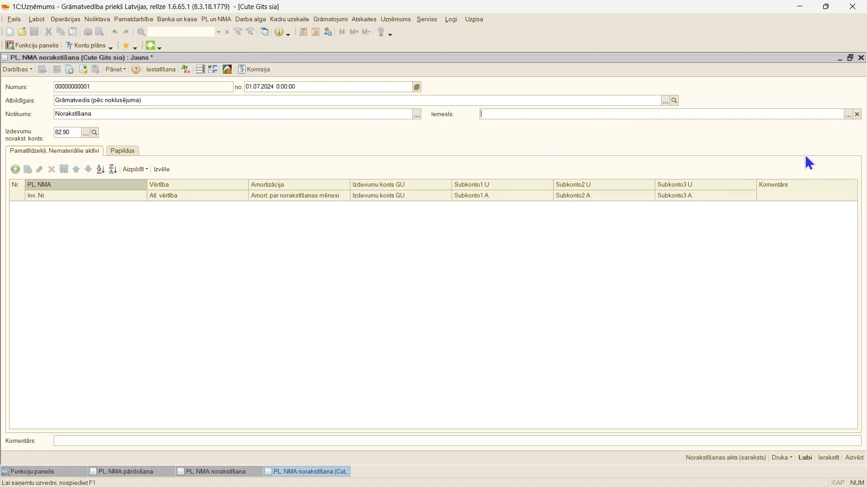
click(848, 114)
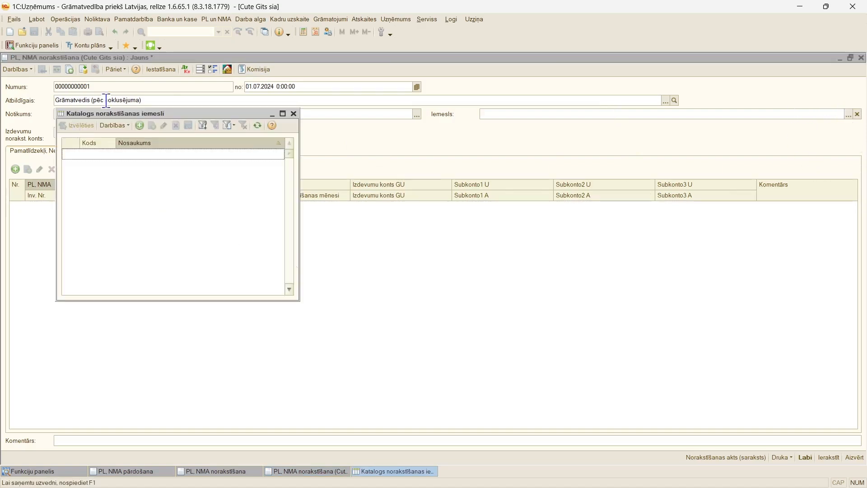
click(140, 125)
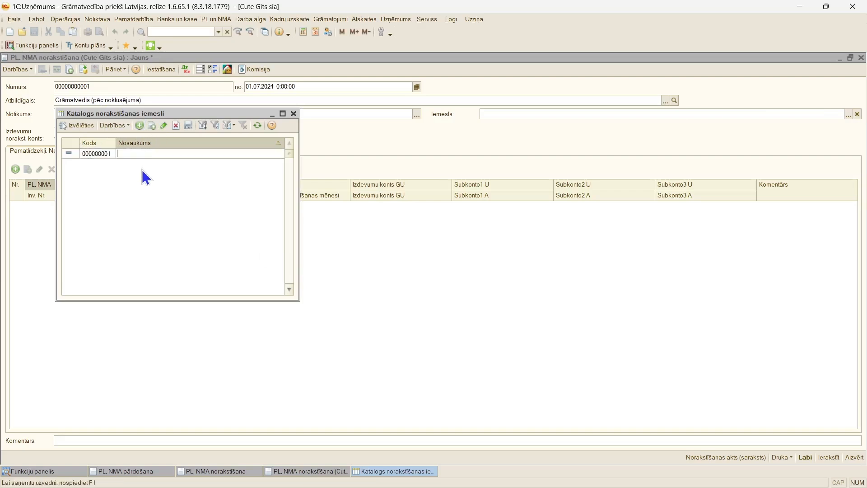
text(bojāts)
key(Return)
key(Return)
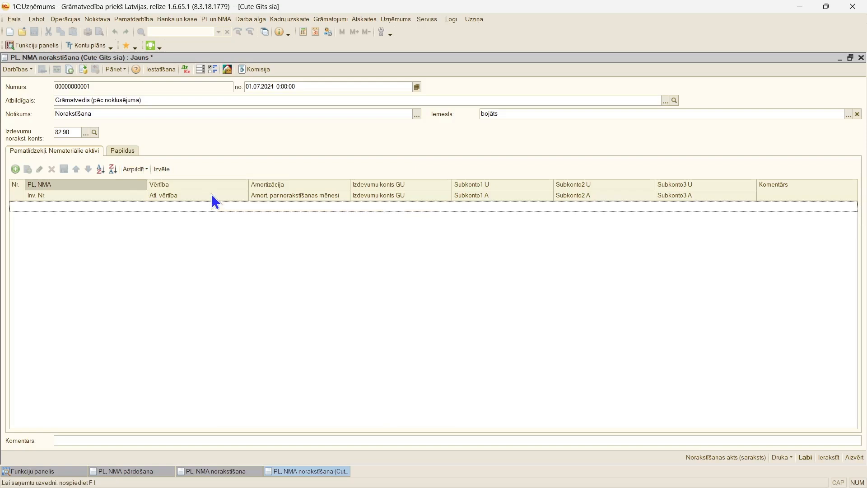
Step: Add the asset Plaukts met. to the write-off document from the fixed asset catalogue
click(166, 170)
double_click(206, 141)
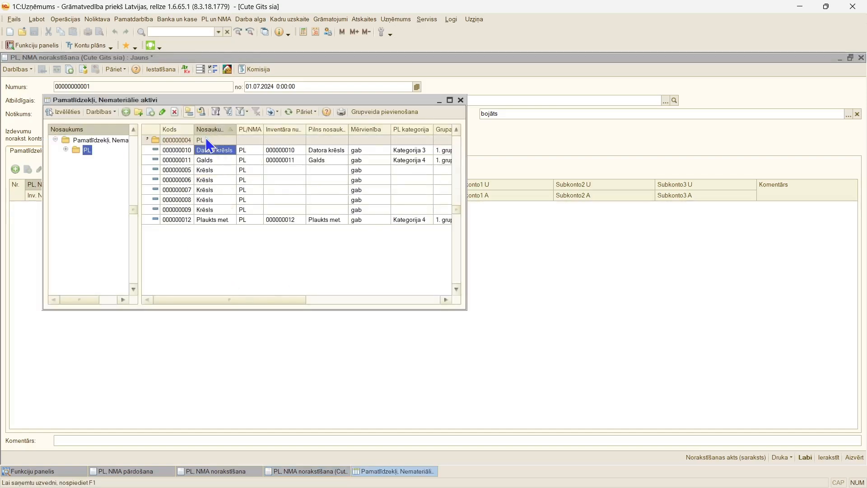
click(235, 221)
double_click(235, 220)
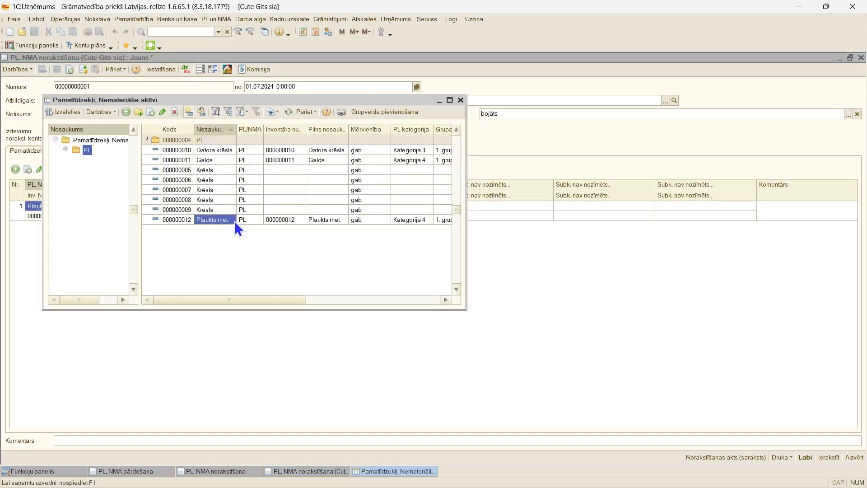
click(460, 101)
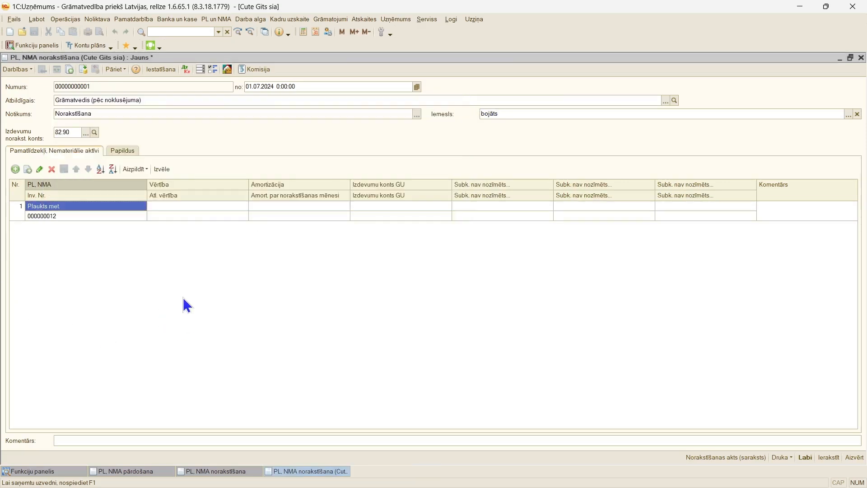
Step: Fill the asset row's values with the PL sarakstam option, accepting the recalculation, and post the write-off document
click(136, 170)
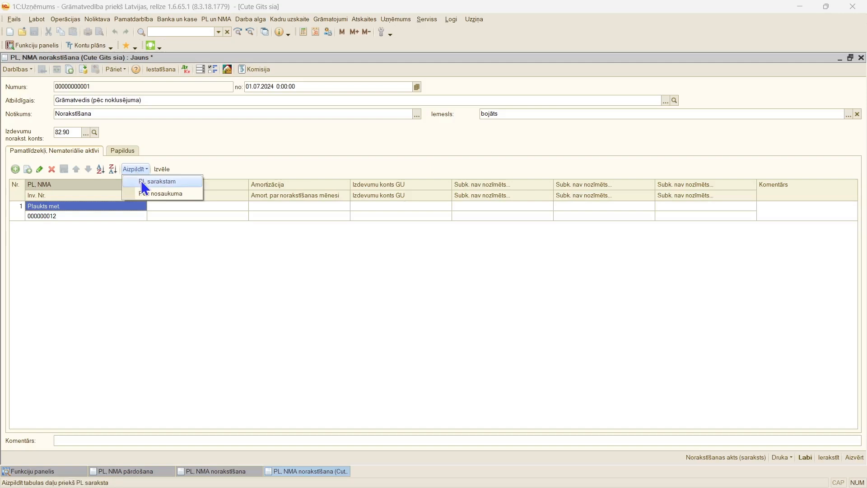
click(141, 181)
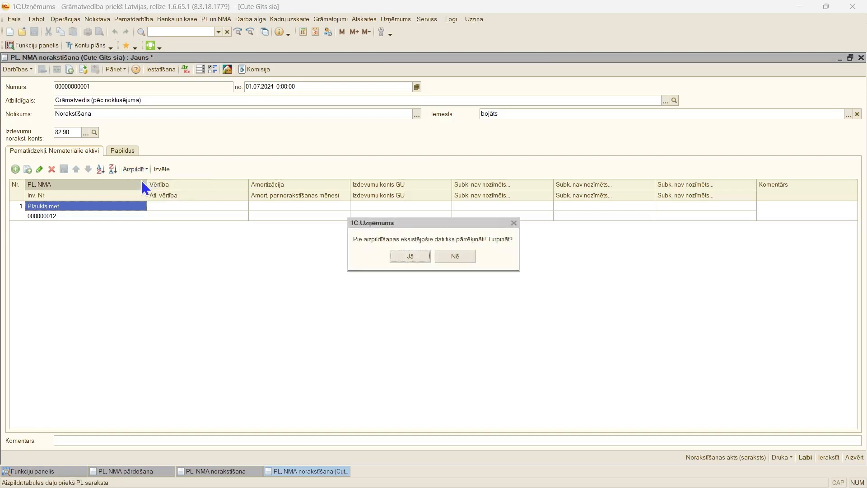
click(412, 256)
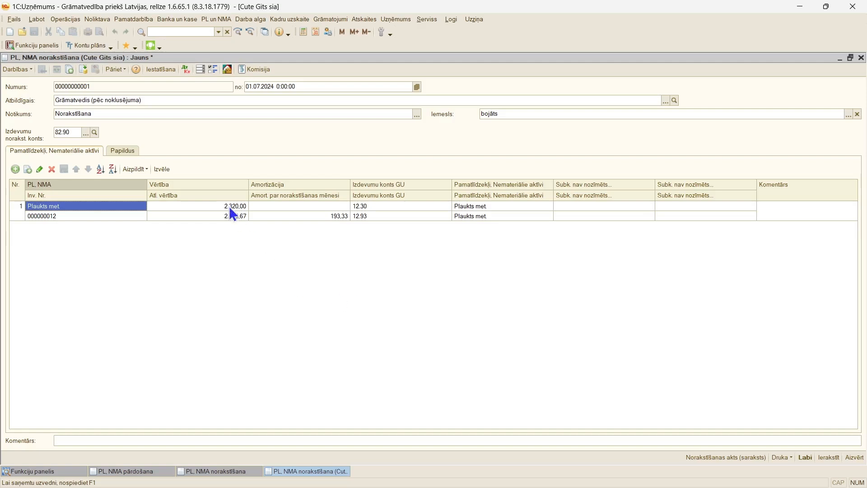
click(86, 67)
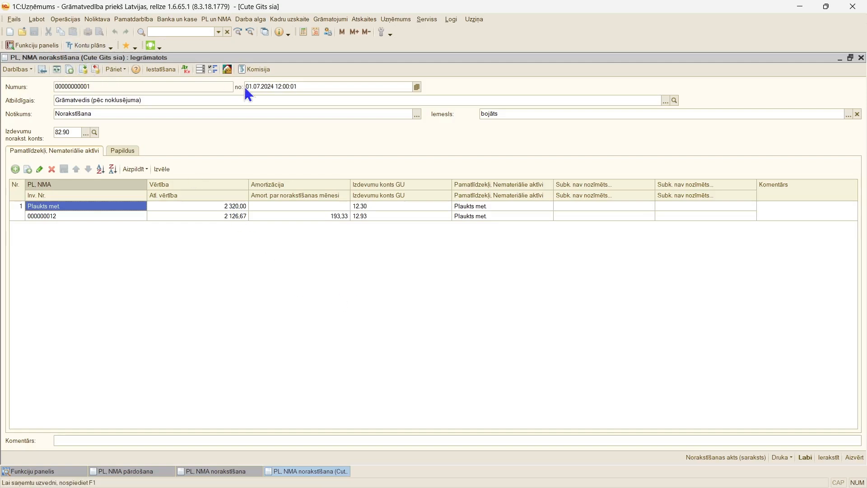
Step: Review the write-off document's accounting entries and preview its Norakstīšanas akts (modernizētais) print form
click(186, 69)
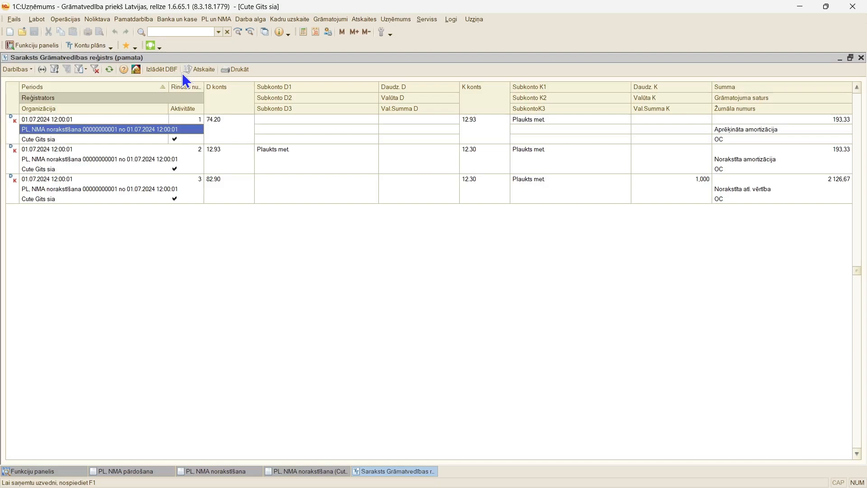
click(860, 58)
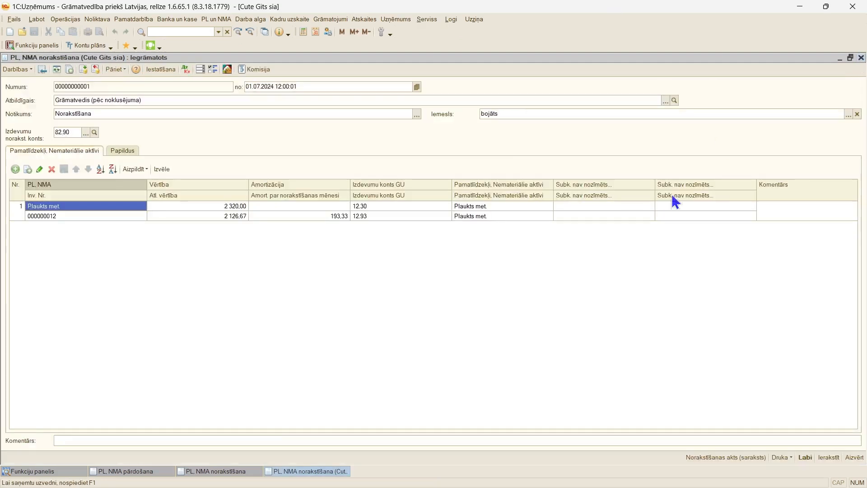
click(783, 454)
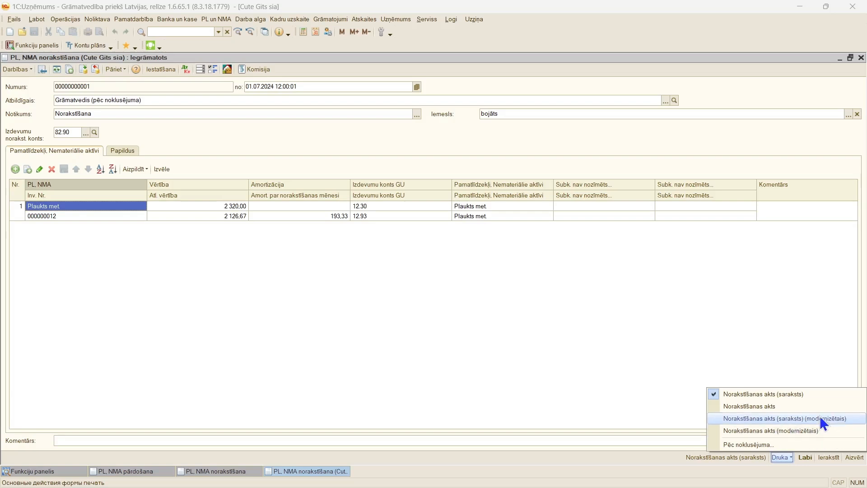
click(792, 430)
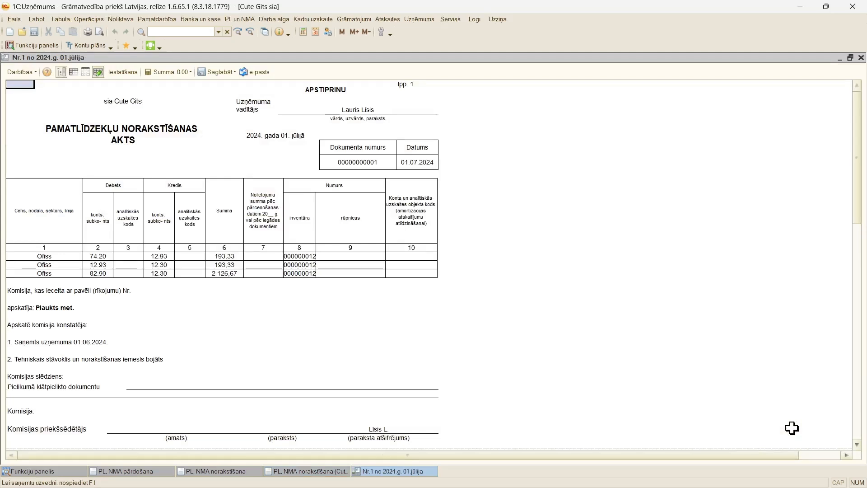
key(Escape)
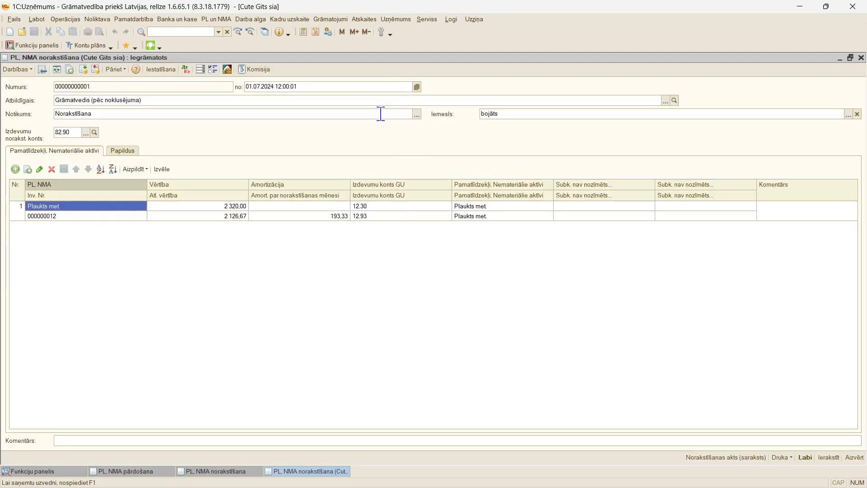
Step: View the inventory commission catalogue from the write-off document, then save and close the document
click(254, 73)
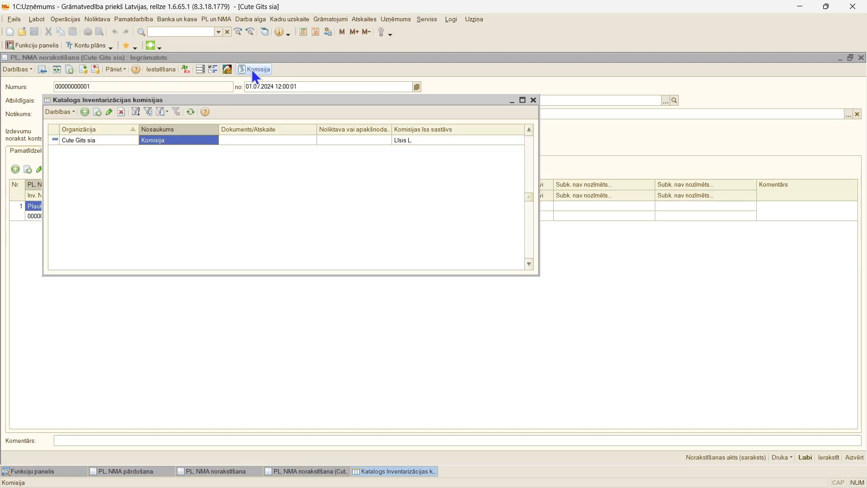
click(533, 100)
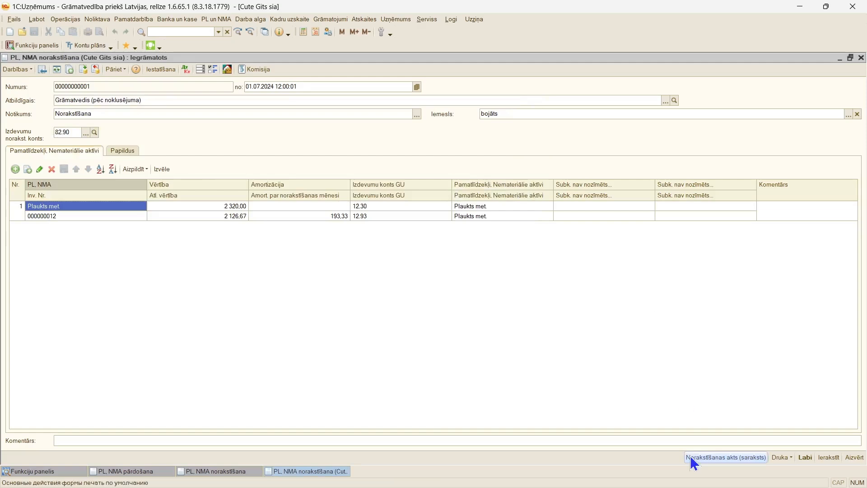
click(805, 457)
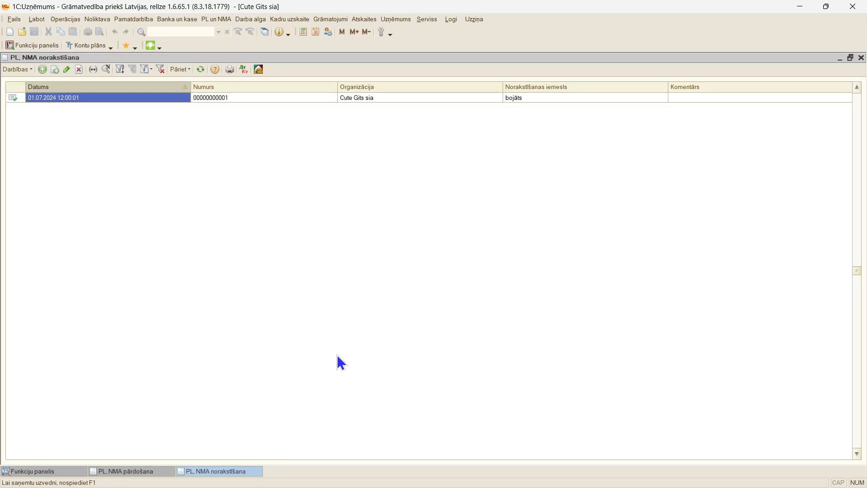
Step: Create a new PL, NMA inventarizācija document from the inventory document list and maximize its window
click(214, 20)
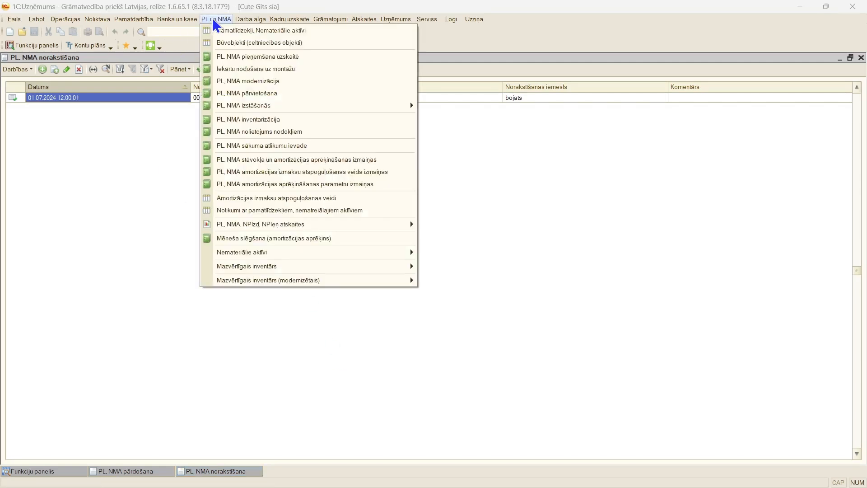
click(235, 120)
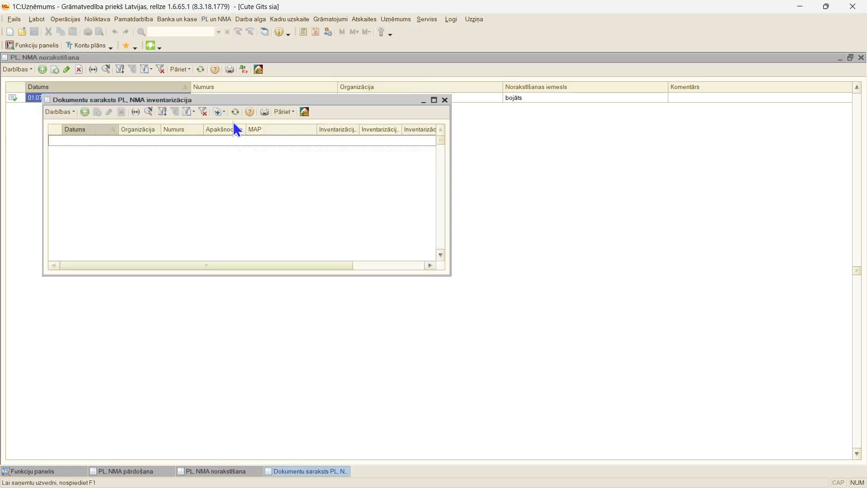
click(433, 99)
click(43, 70)
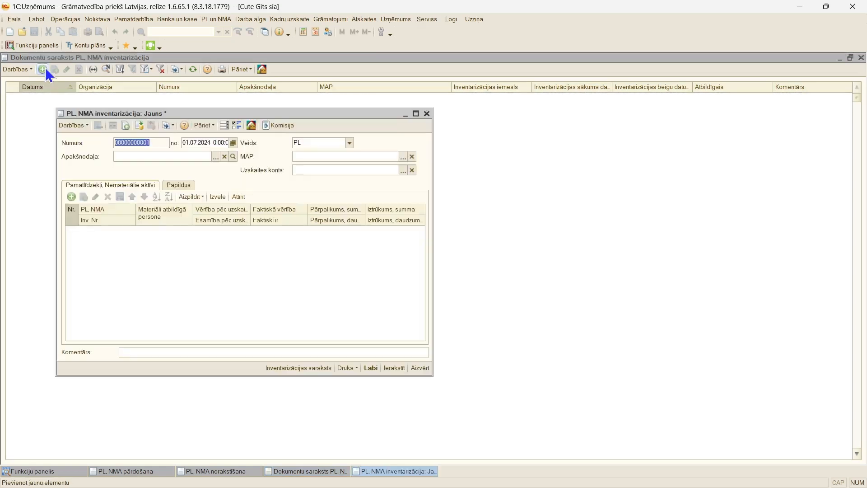
click(415, 115)
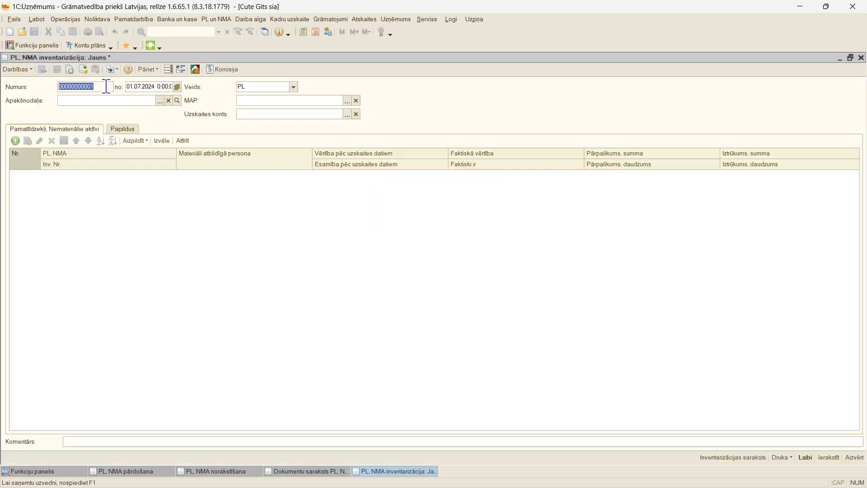
Step: Date the inventory document 30.06.2024 and keep PL as its type
click(153, 86)
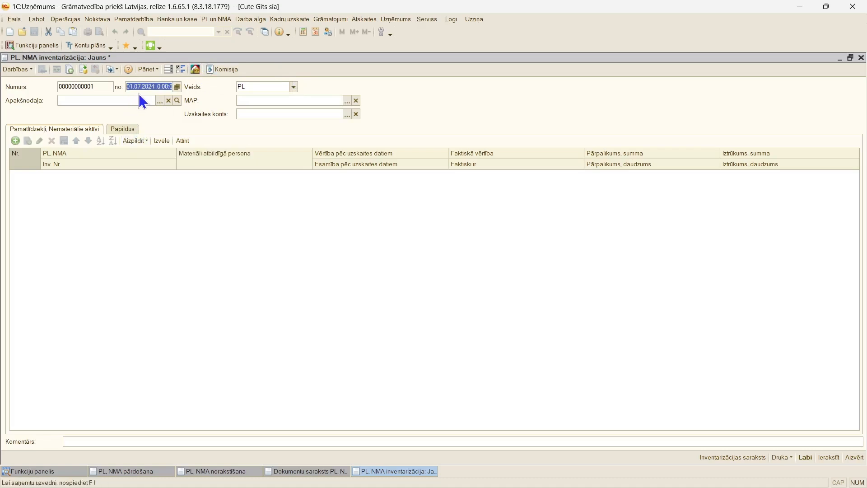
text(30.06)
key(Tab)
click(293, 86)
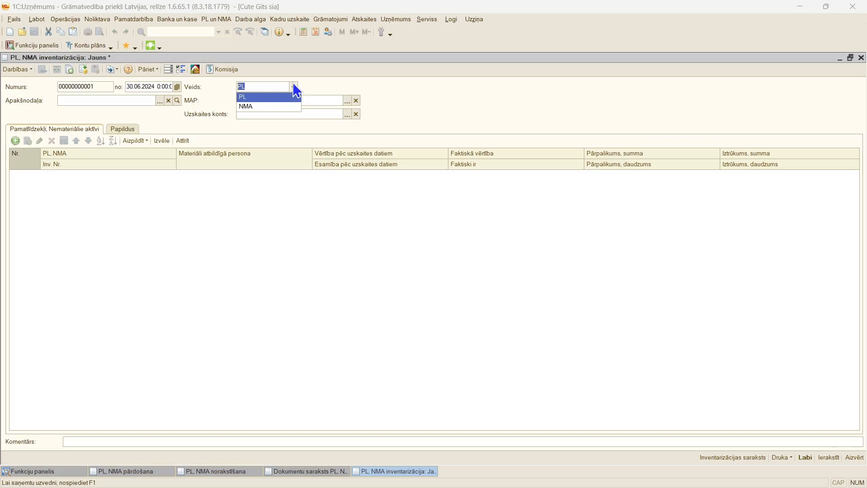
click(293, 85)
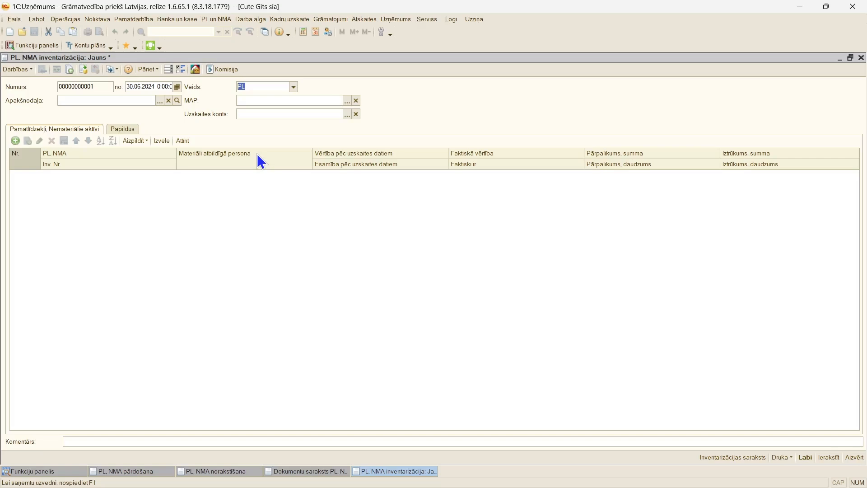
click(47, 130)
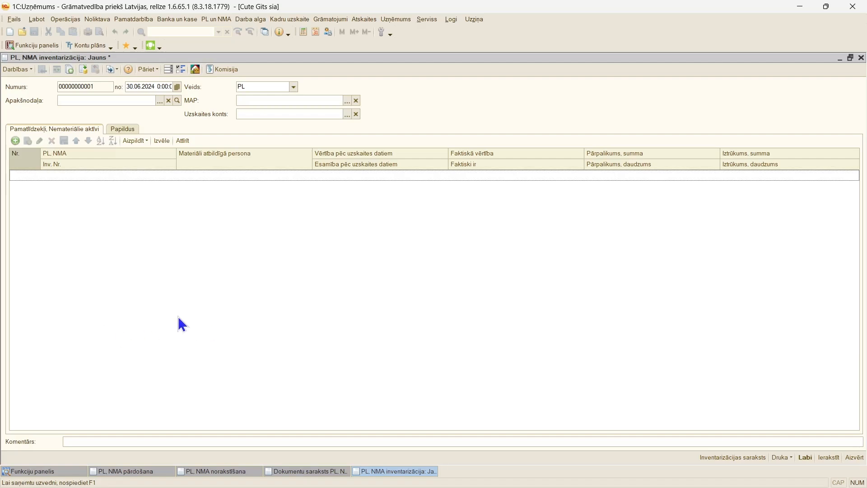
click(134, 140)
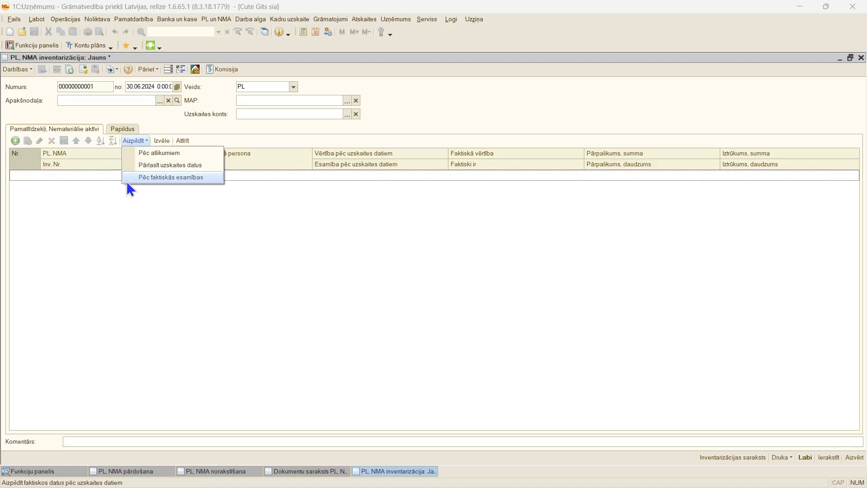
click(144, 154)
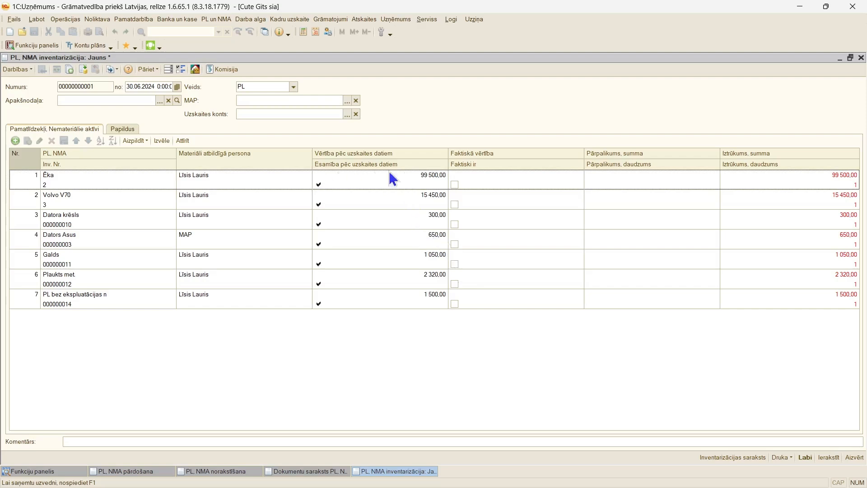
click(455, 184)
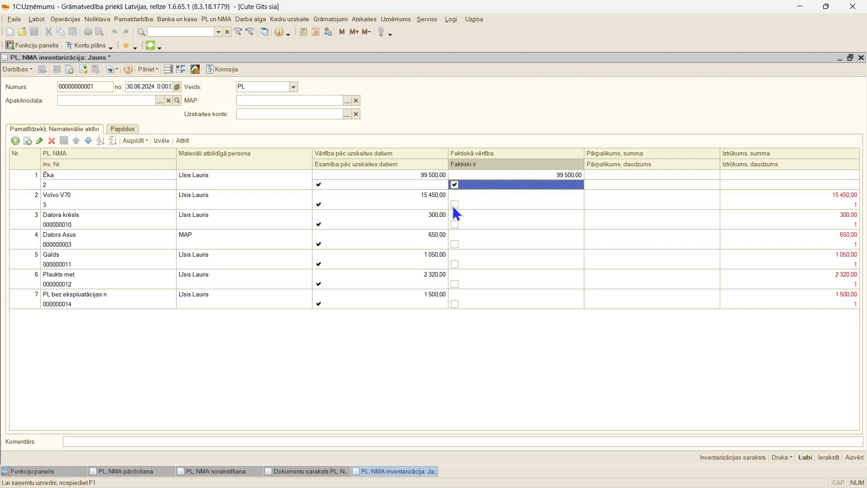
click(454, 205)
click(454, 224)
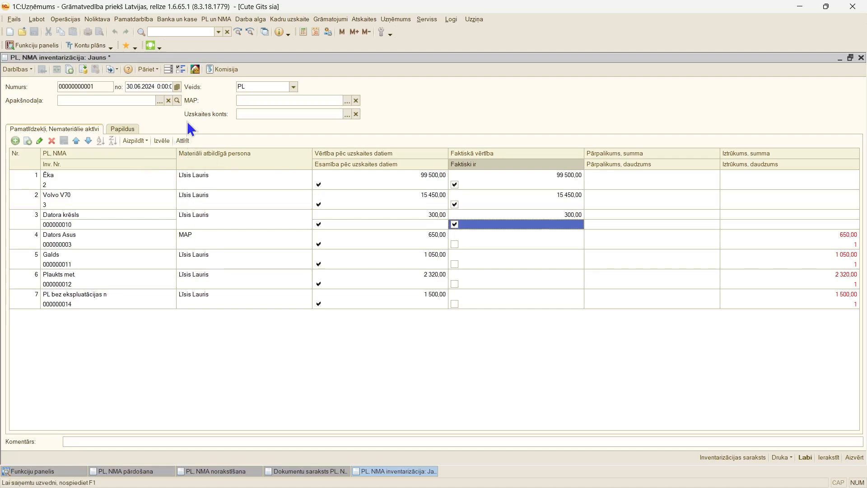
click(184, 141)
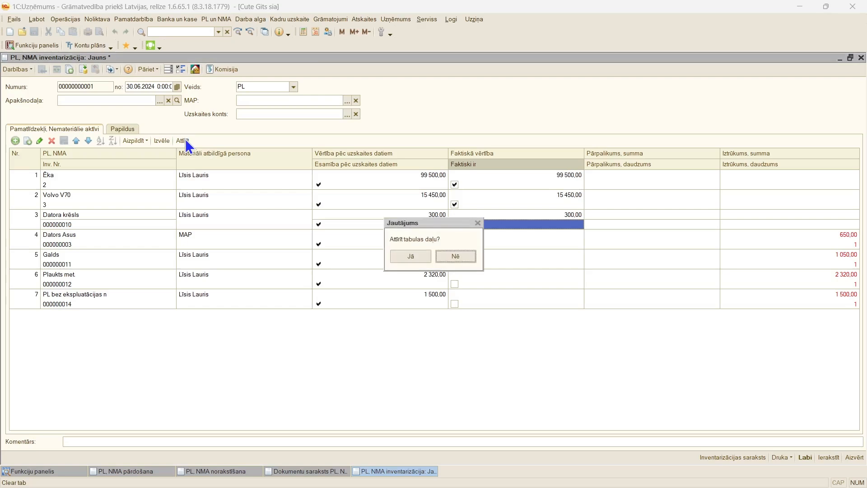
click(405, 258)
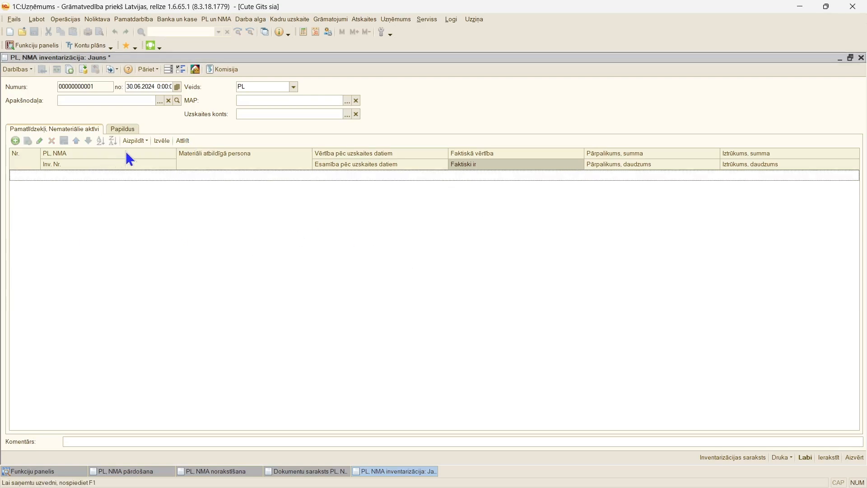
Step: Fill the inventory table with the Pēc faktiskās esamības option and unmark Datora krēsls as actually present
click(134, 141)
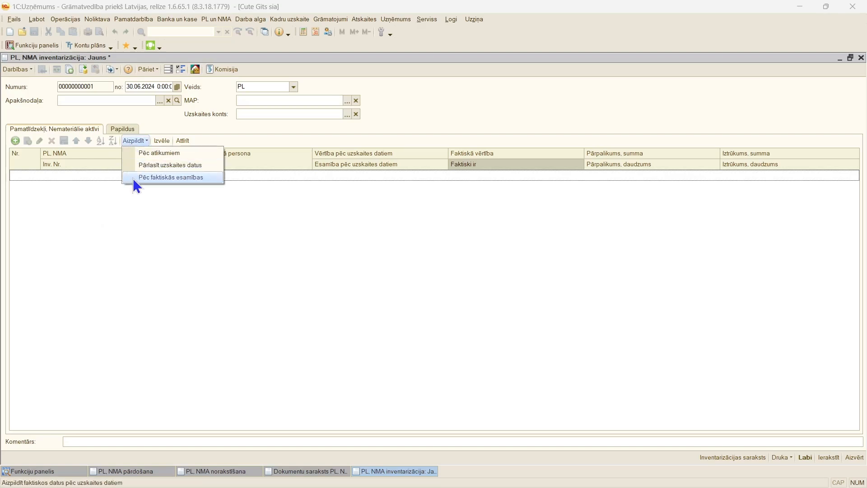
click(133, 178)
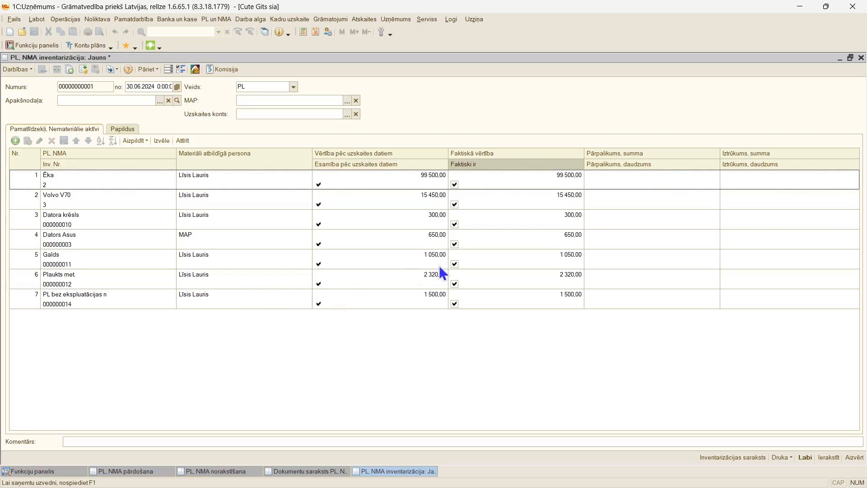
click(455, 223)
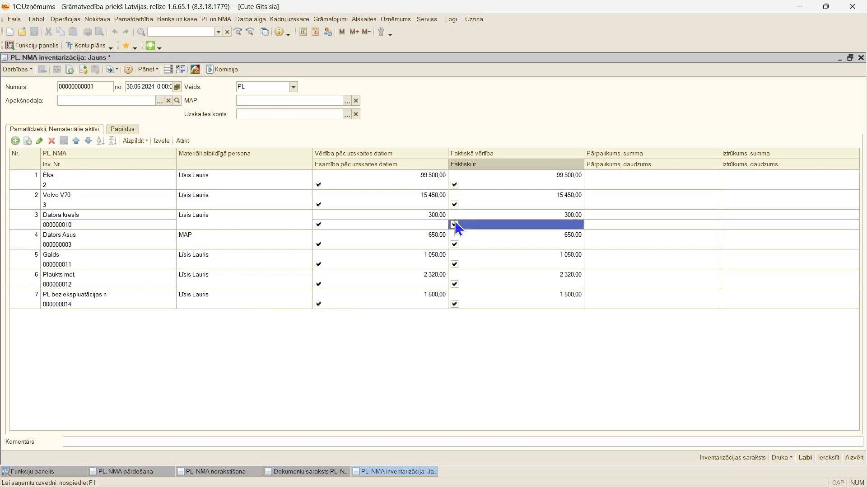
click(454, 224)
Step: Add Notepad as a surplus asset with an actual value of 600,00 and mark it as actually present
click(15, 141)
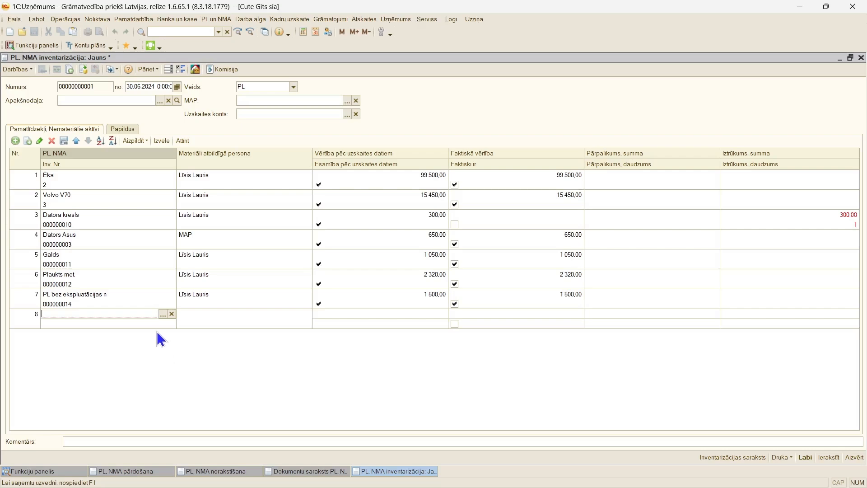
click(454, 323)
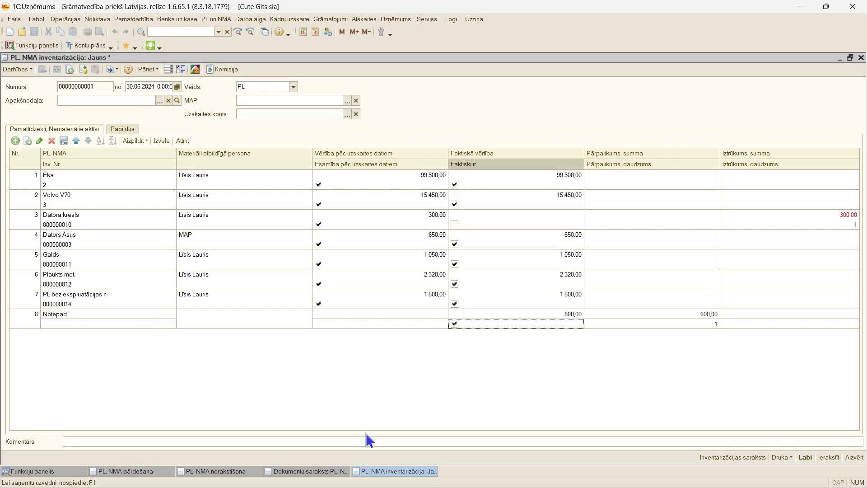
mouse_move(525, 487)
Step: Save and post the inventory document, accepting non-operational posting
click(826, 454)
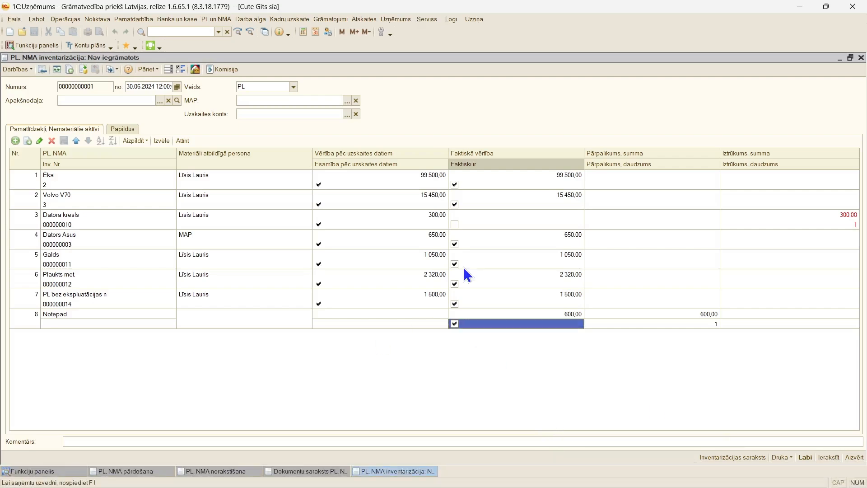
click(86, 71)
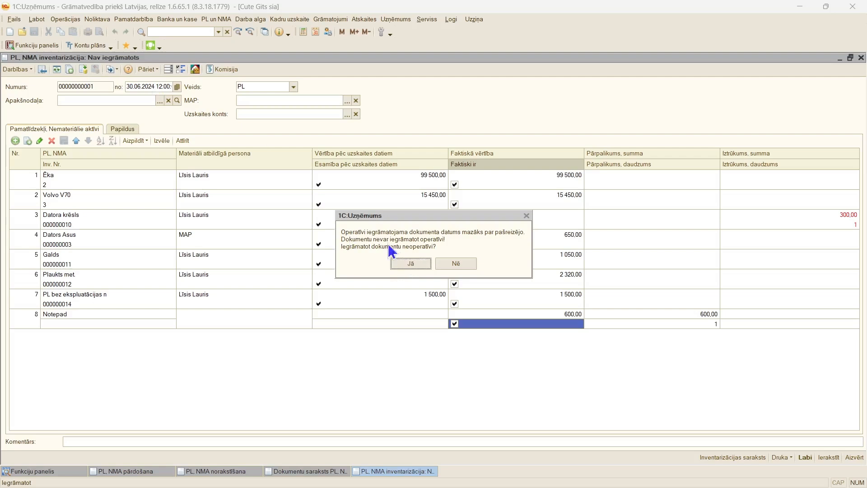
click(413, 264)
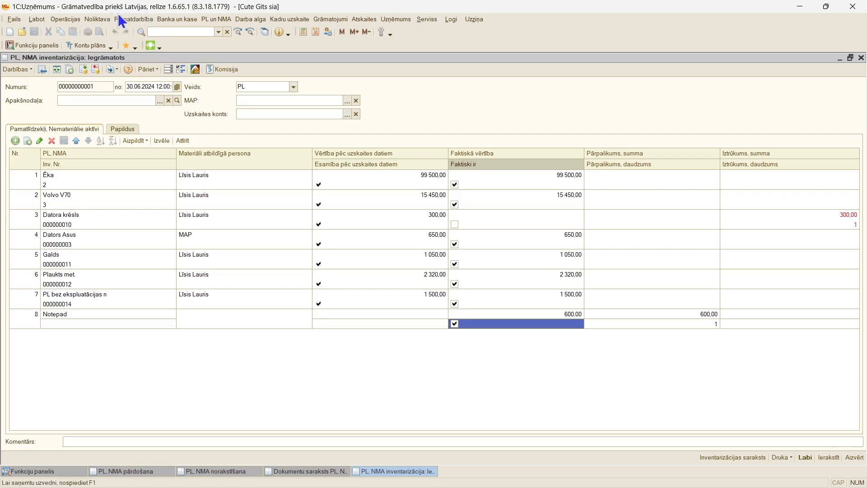
Step: Examine the operation types offered by a new PL, NMA pieņemšana uzskaitē document, then close it without saving
click(224, 20)
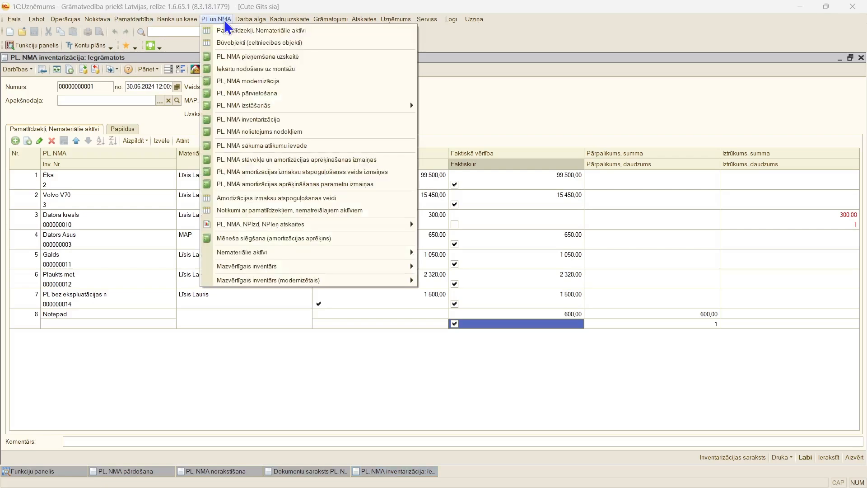
click(240, 55)
click(112, 139)
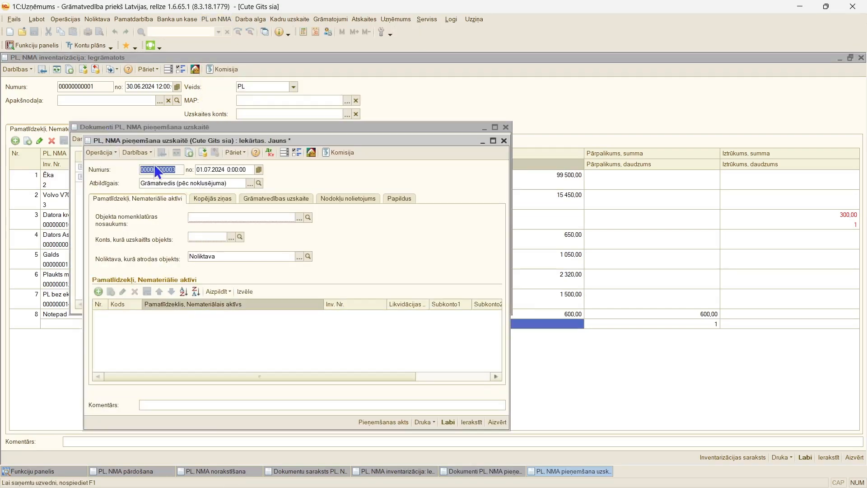
click(104, 153)
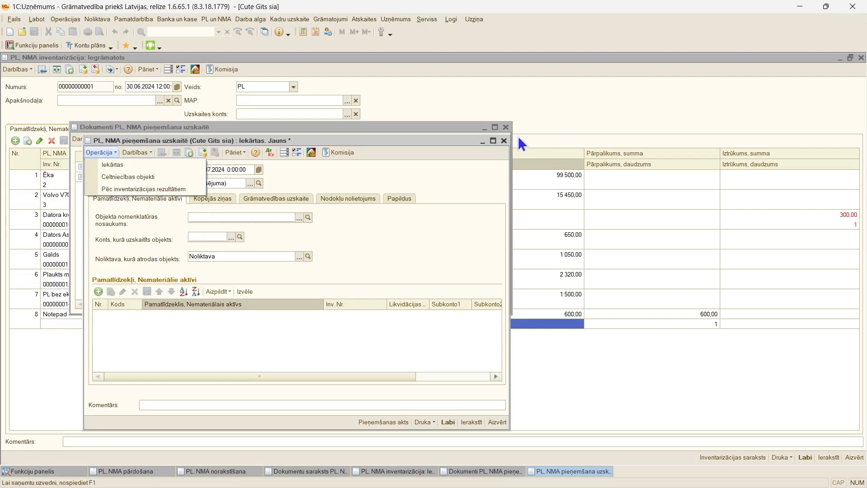
click(503, 141)
click(503, 141)
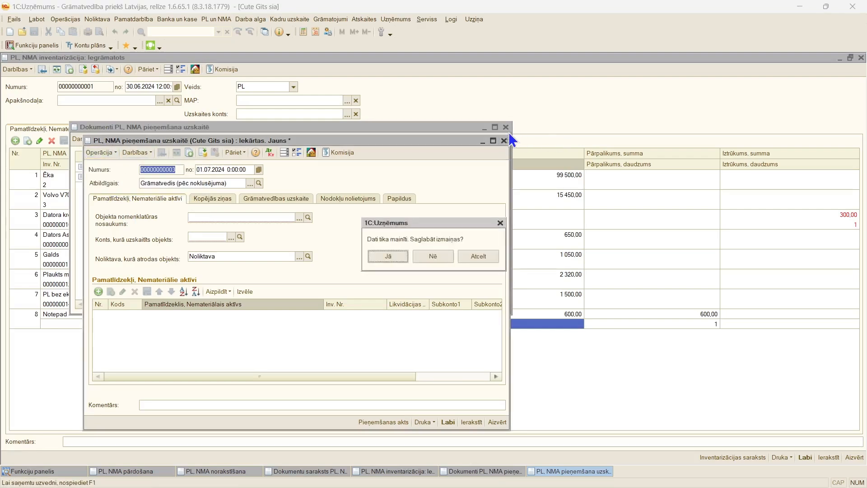
click(432, 256)
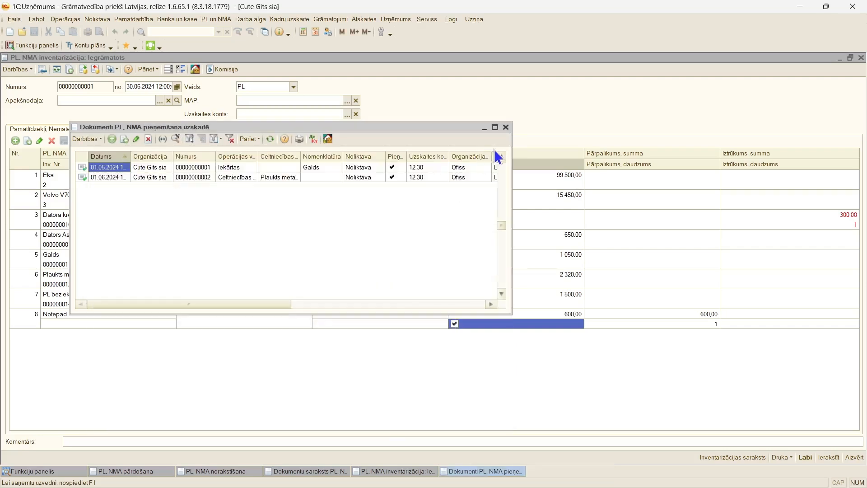
Step: Create a PL, NMA pieņemšana uzskaitē document based on the inventory for the surplus Notepad and set its income account to 81.10
click(506, 127)
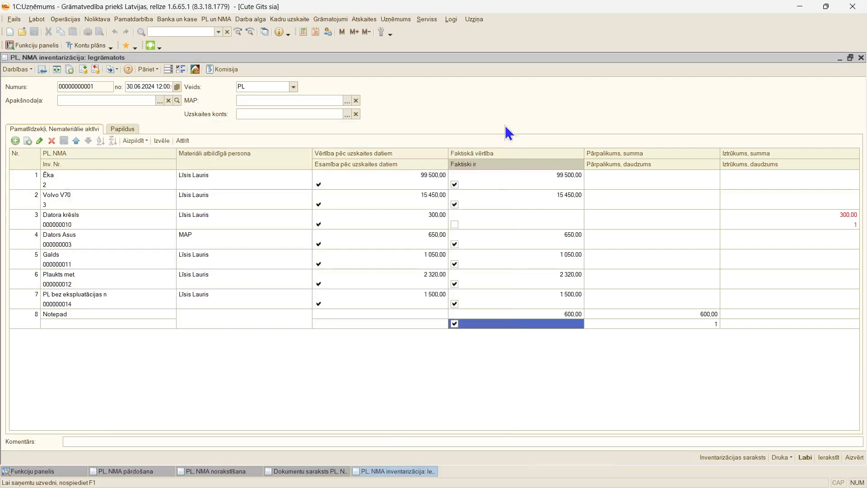
click(108, 71)
click(110, 71)
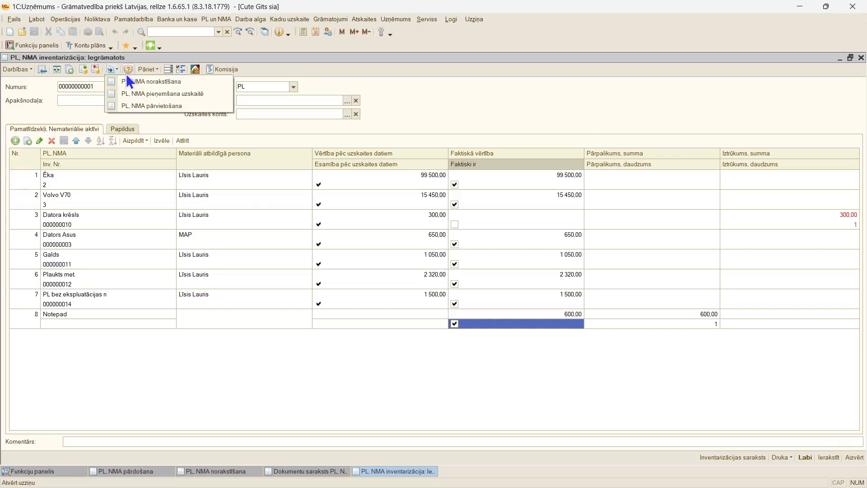
click(115, 69)
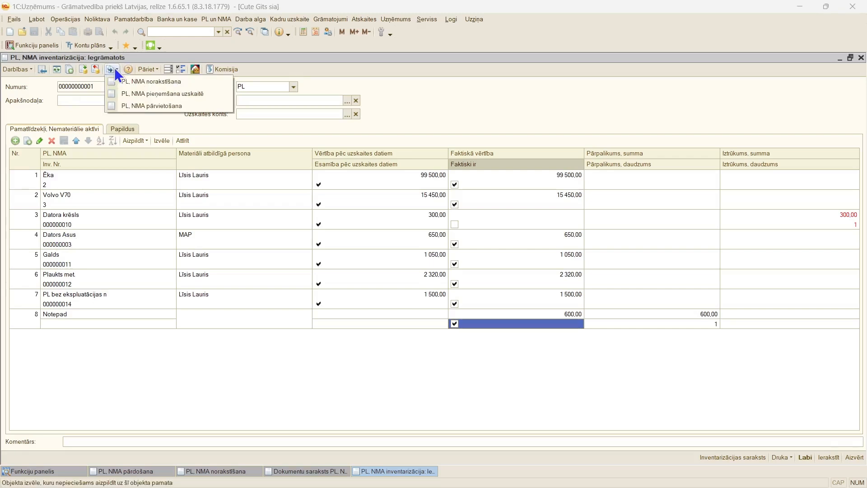
click(124, 96)
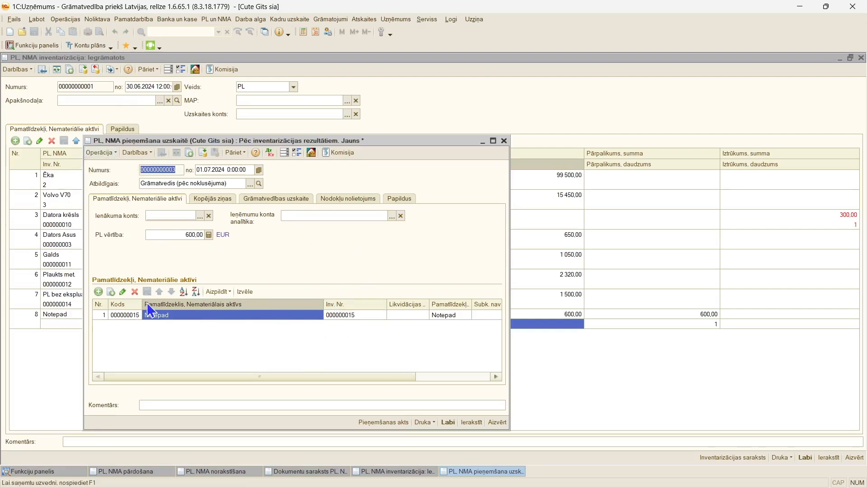
click(155, 217)
text(8110)
key(Tab)
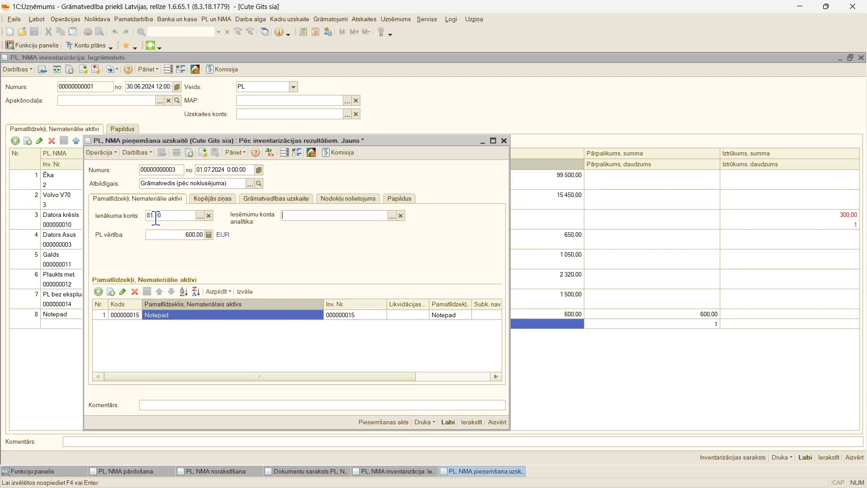
Step: Mark Notepad for commissioning at the same time as registration and set its useful life to 12 months
click(199, 208)
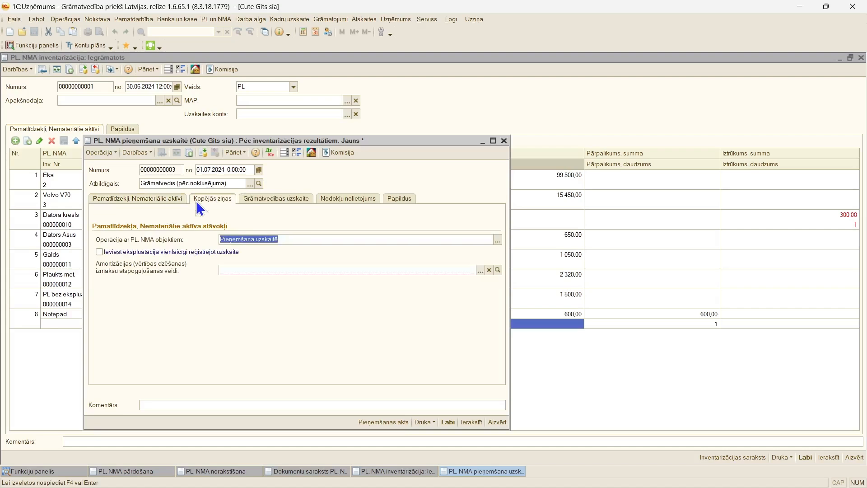
click(99, 252)
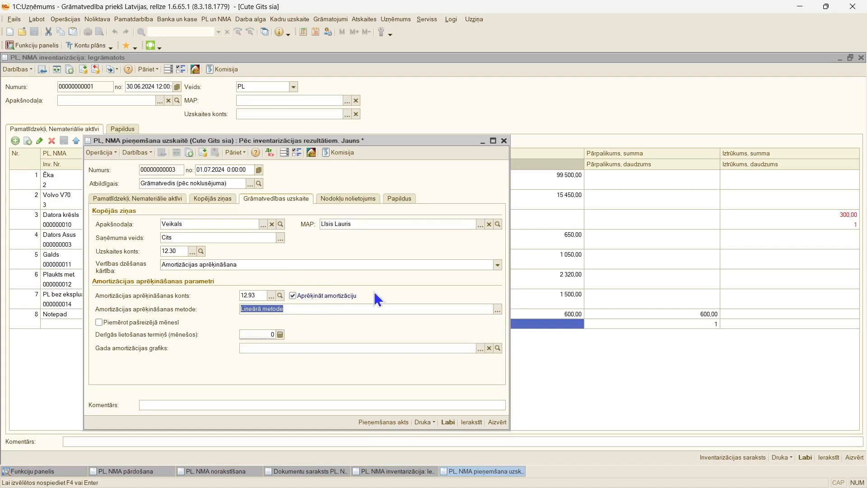
click(258, 338)
text(12)
key(Tab)
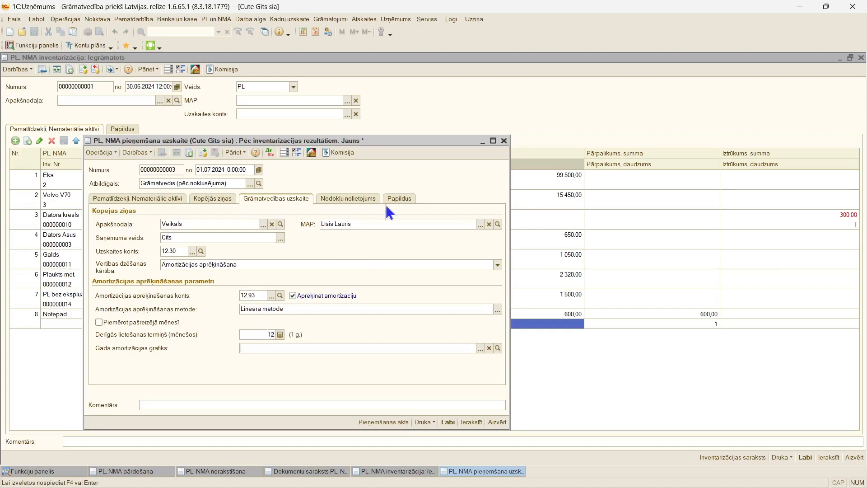
Step: Set Notepad's tax depreciation category to Kategorija 3 and its group to 1. grupa, then save and close the acceptance document
click(344, 202)
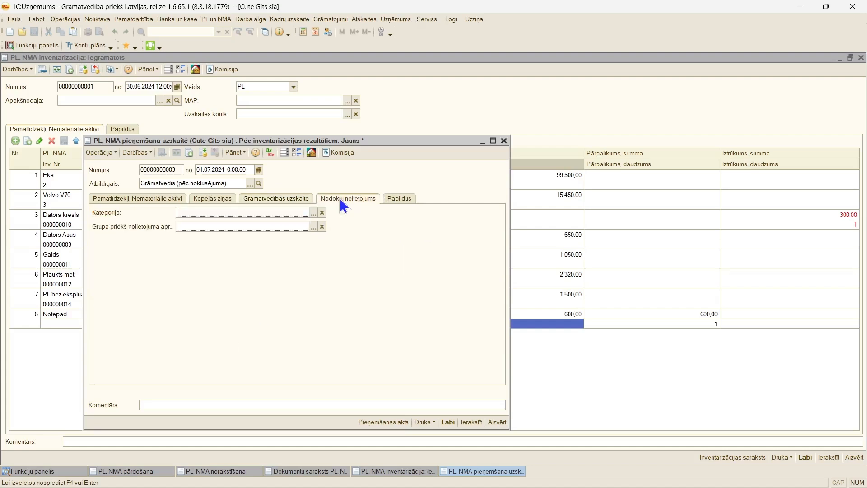
click(313, 212)
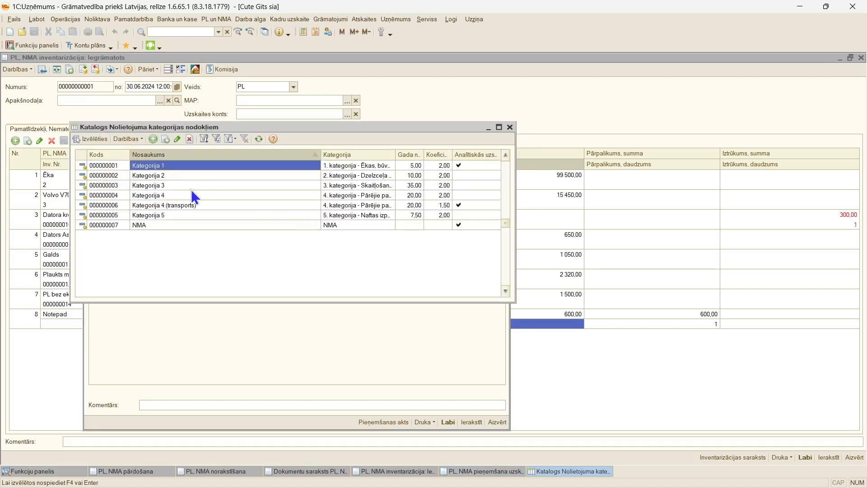
double_click(310, 185)
click(313, 226)
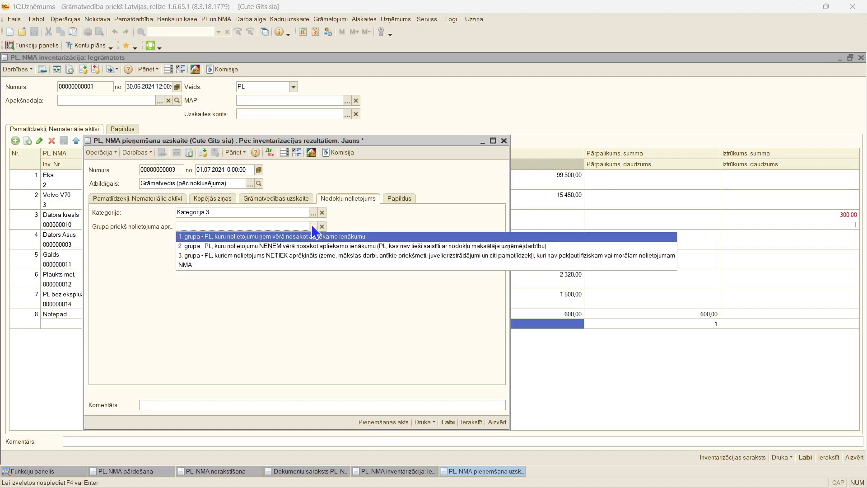
click(301, 237)
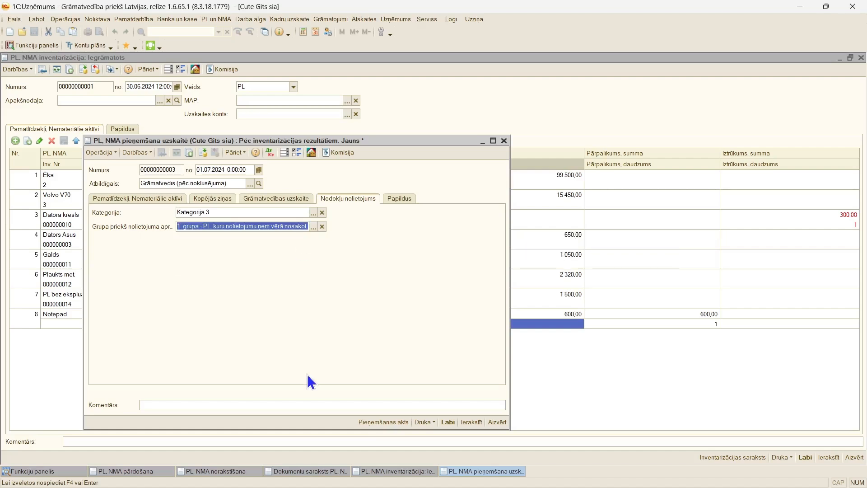
click(449, 420)
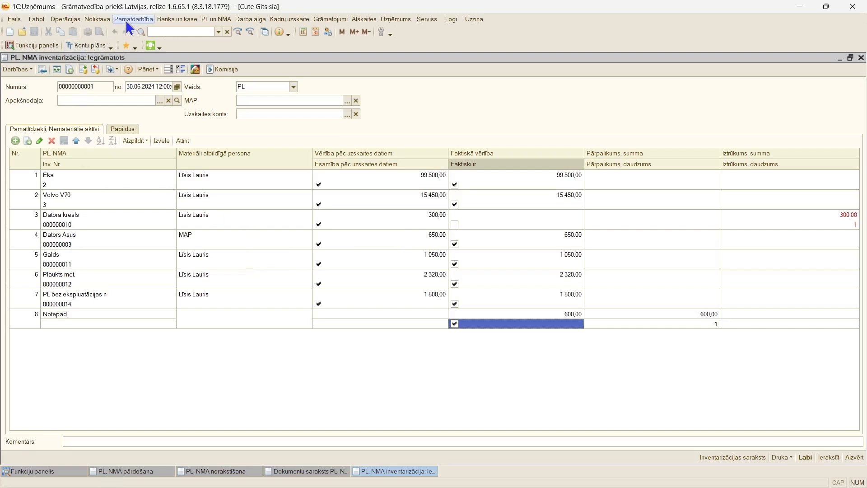
click(226, 21)
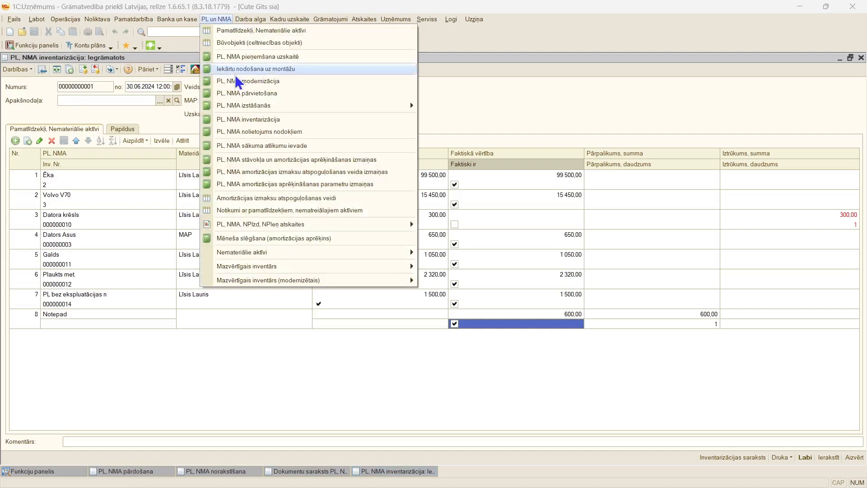
mouse_move(244, 107)
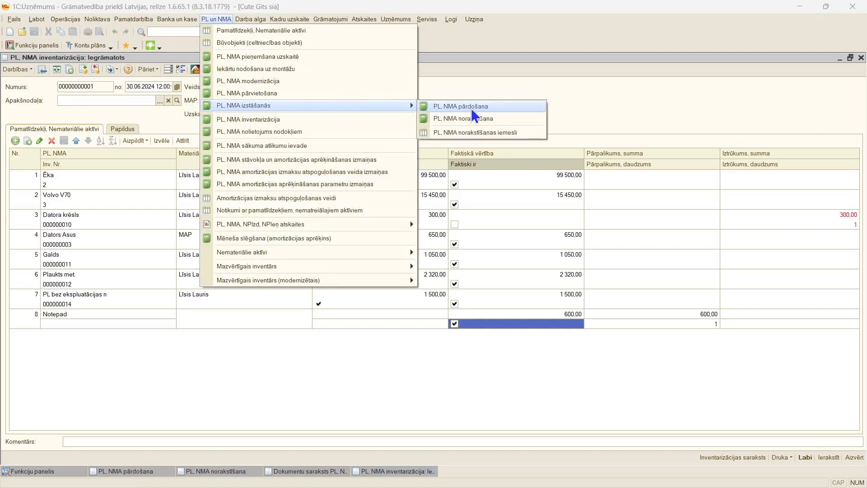
click(481, 119)
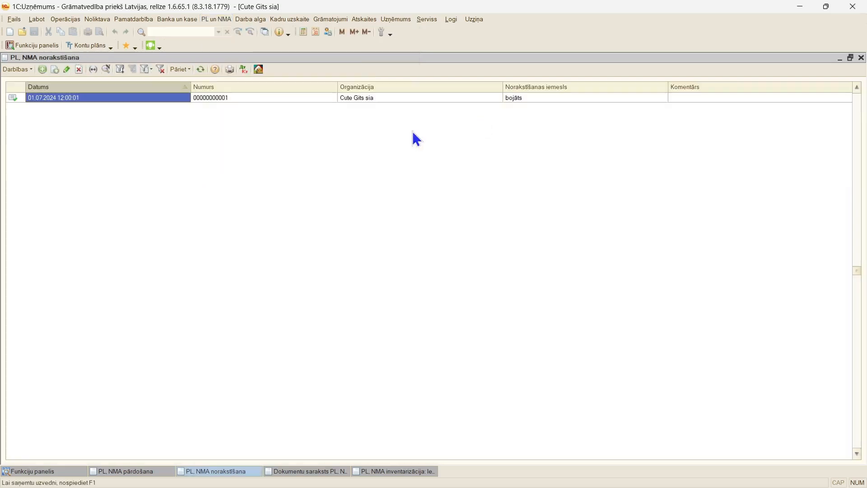
click(45, 69)
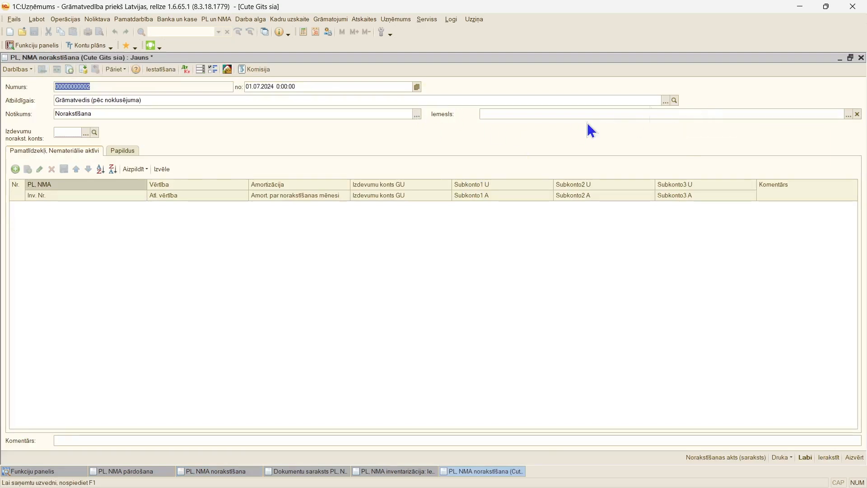
click(861, 57)
click(424, 258)
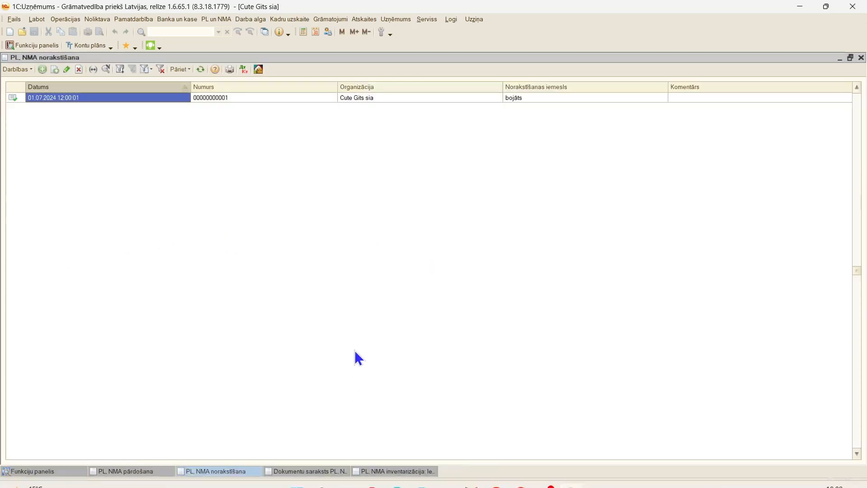
Step: Create a PL, NMA norakstīšana document based on the inventory for the missing Datora krēsls and set its expense write-off account to 82.90
click(381, 471)
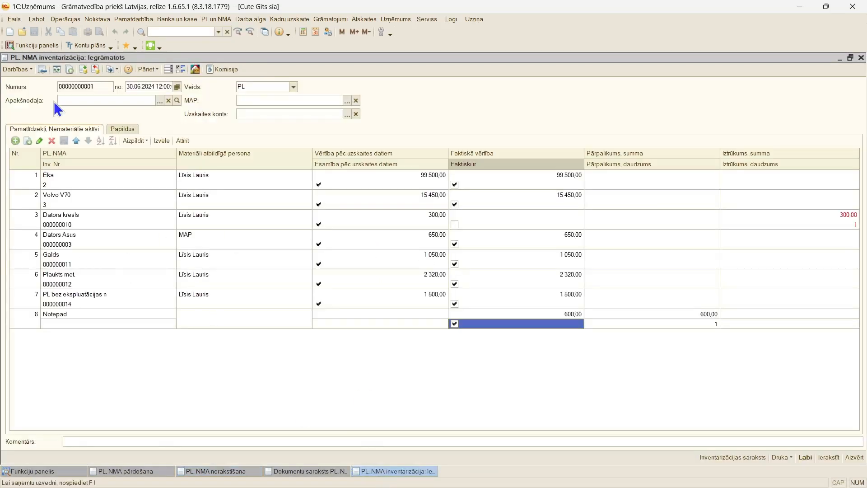
click(113, 69)
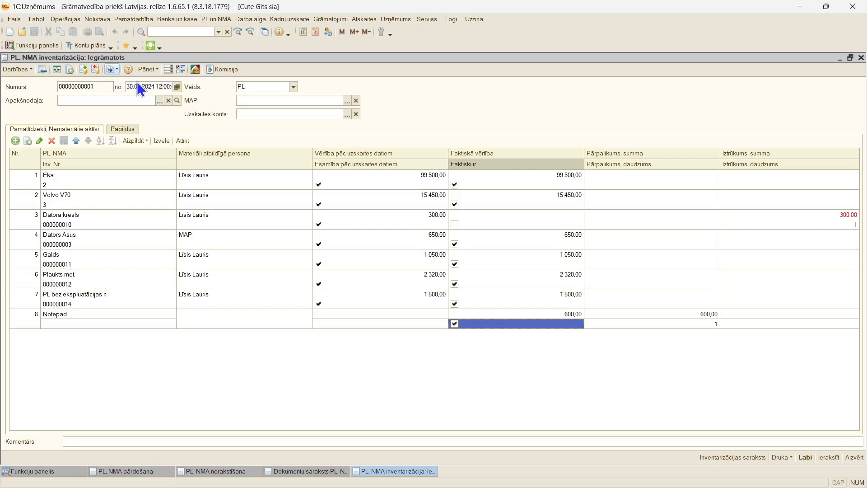
click(136, 81)
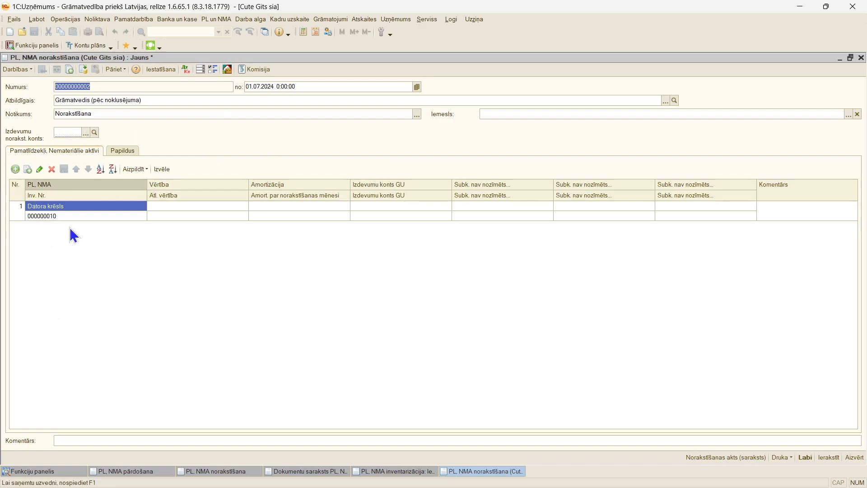
click(67, 132)
text(82.90)
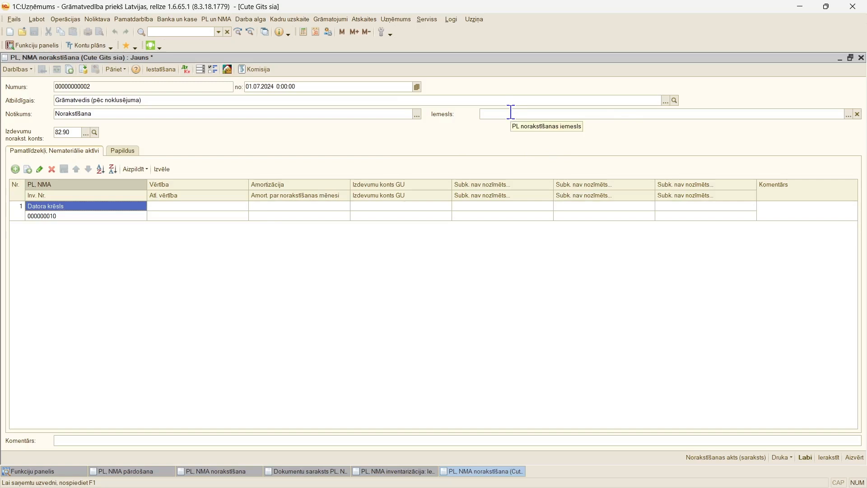
Step: Fill in the write-off table's values for the listed asset, accepting recalculation of existing data, and dismiss the service messages
click(140, 166)
click(134, 182)
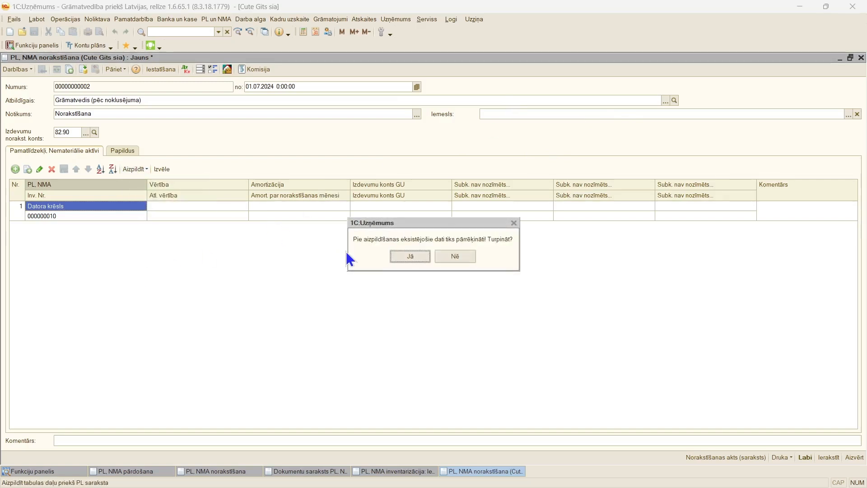
click(394, 255)
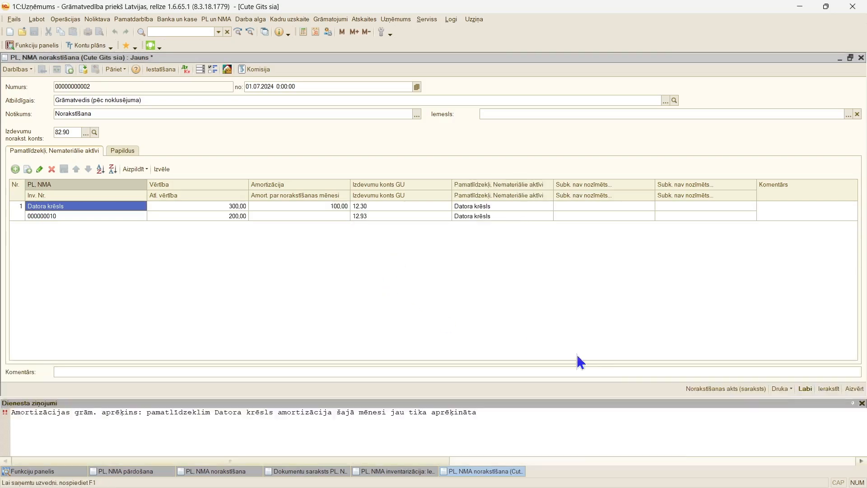
click(862, 403)
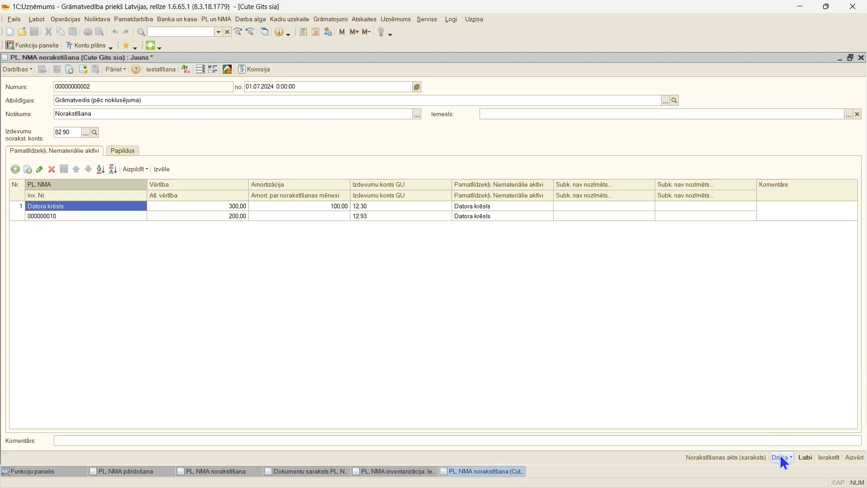
Step: Examine the print forms available for the write-off document, keeping the document open
click(782, 457)
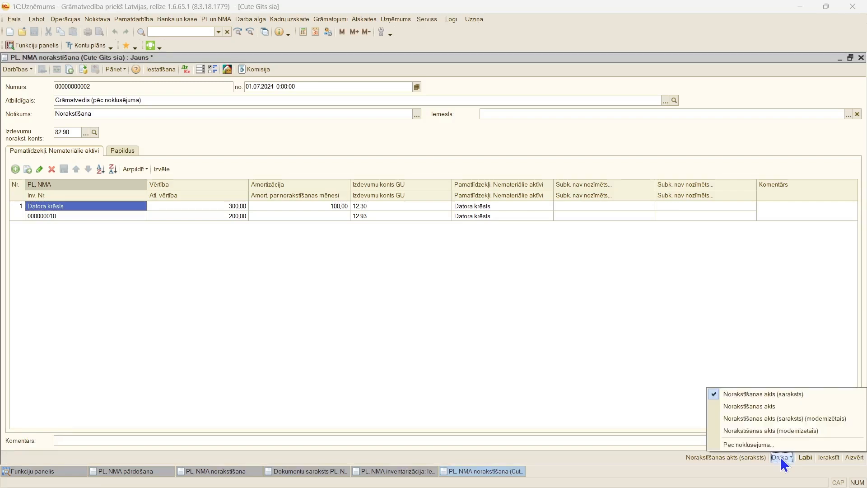
click(861, 58)
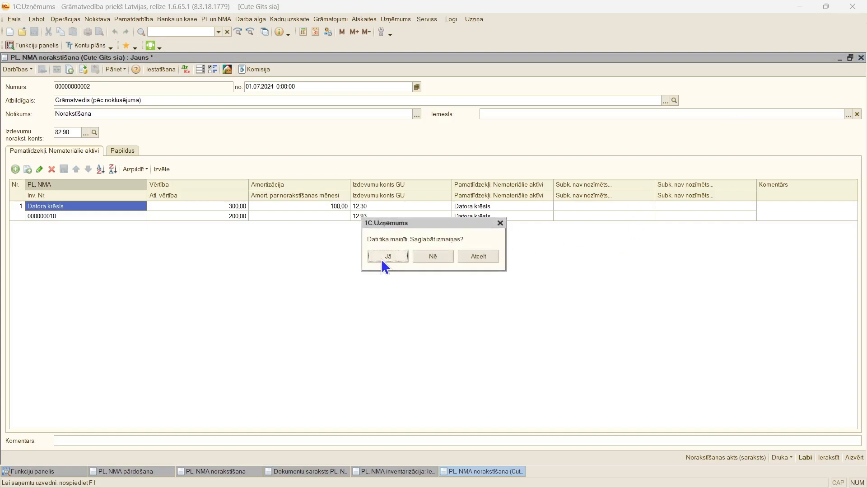
click(502, 219)
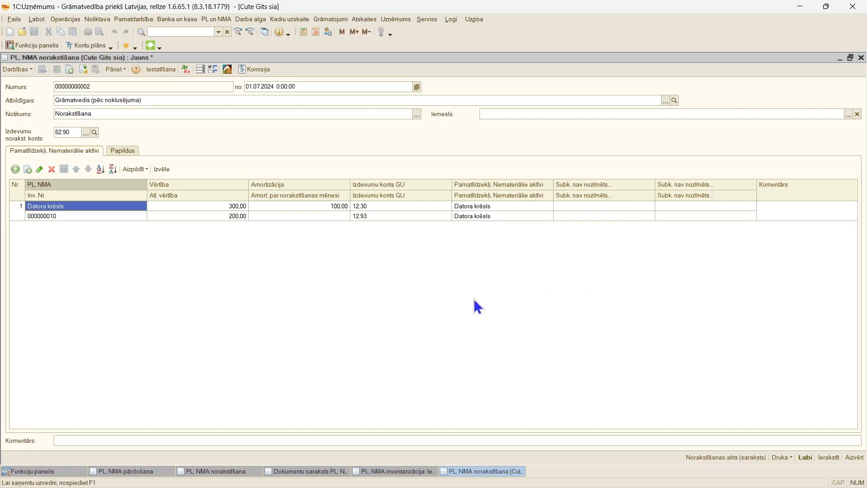
Step: Generate the Salīdzinošais saraksts print form from the inventory document
click(392, 471)
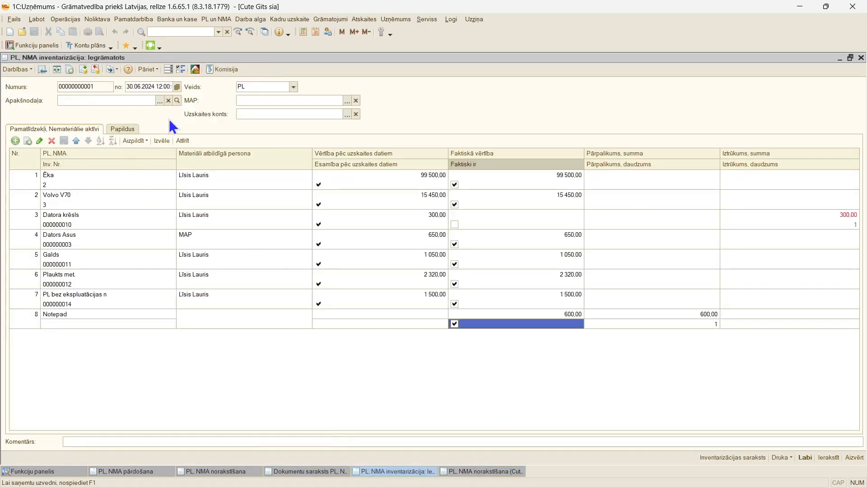
click(785, 460)
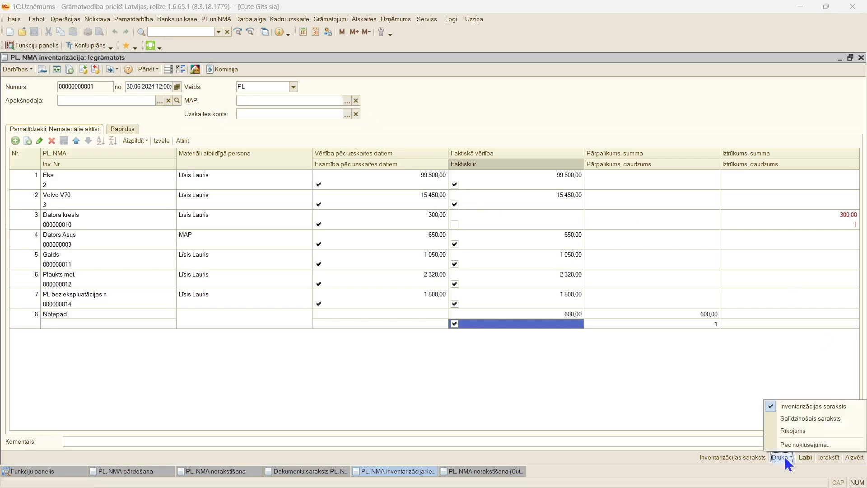
click(799, 420)
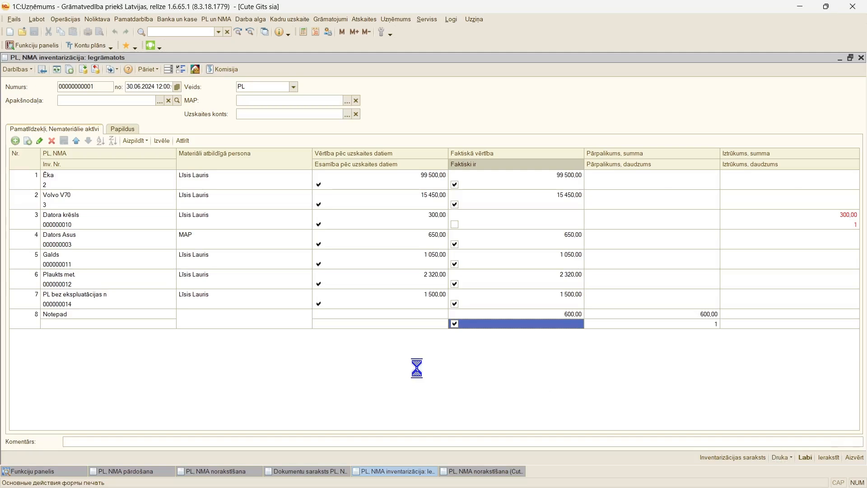
Step: Create and post a Mēneša slēgšana document for 31.07.2024 with depreciation calculation, and generate its PL, NMA nolietojums report
click(217, 19)
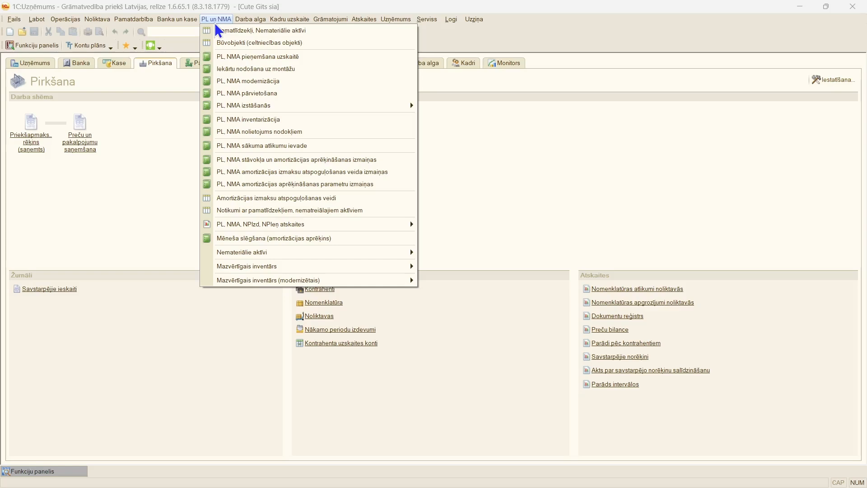
click(228, 239)
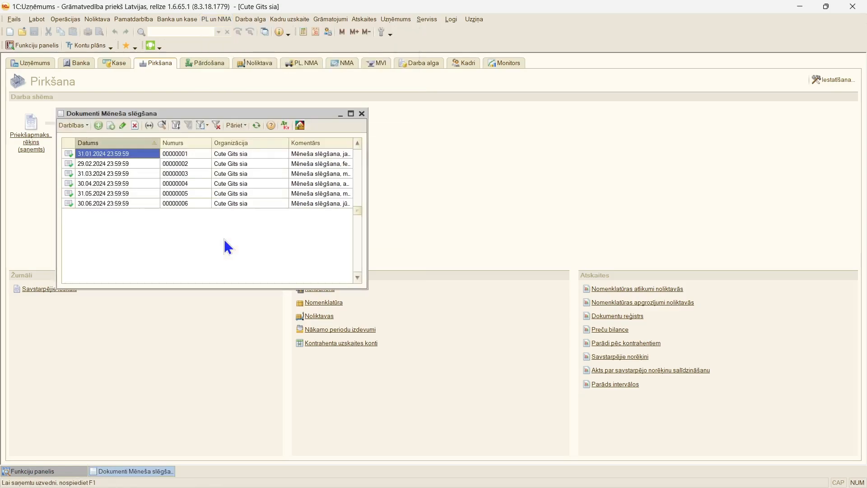
click(350, 113)
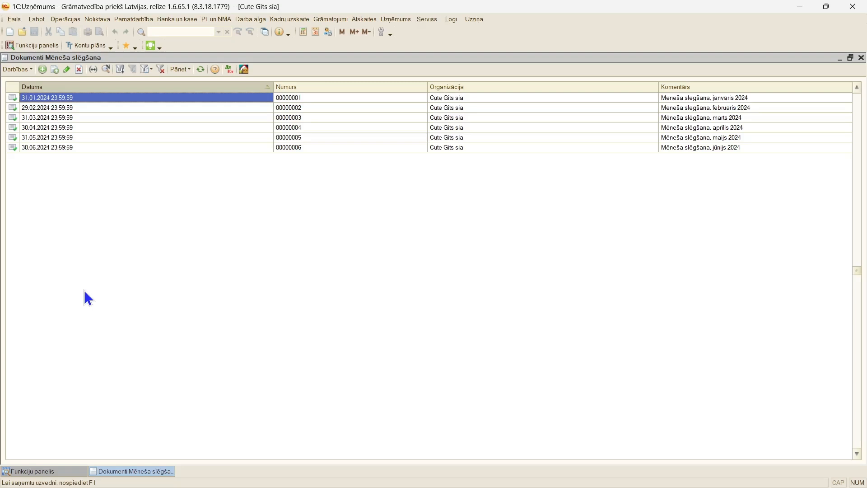
click(42, 69)
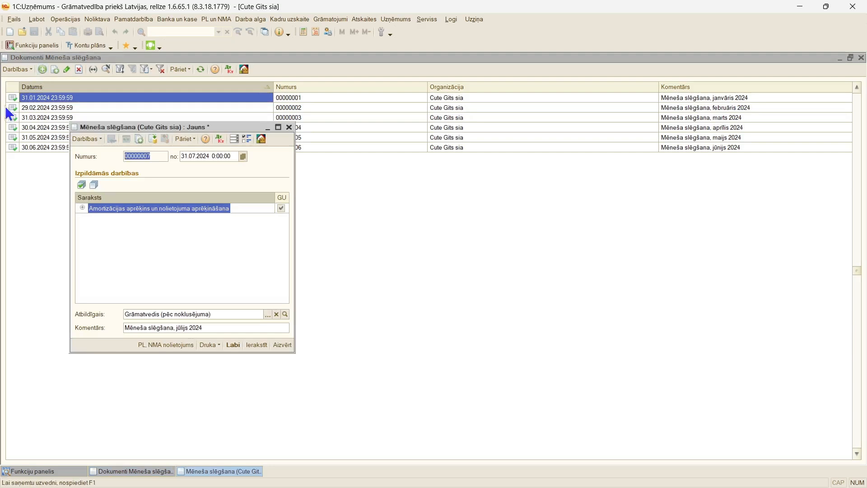
click(278, 127)
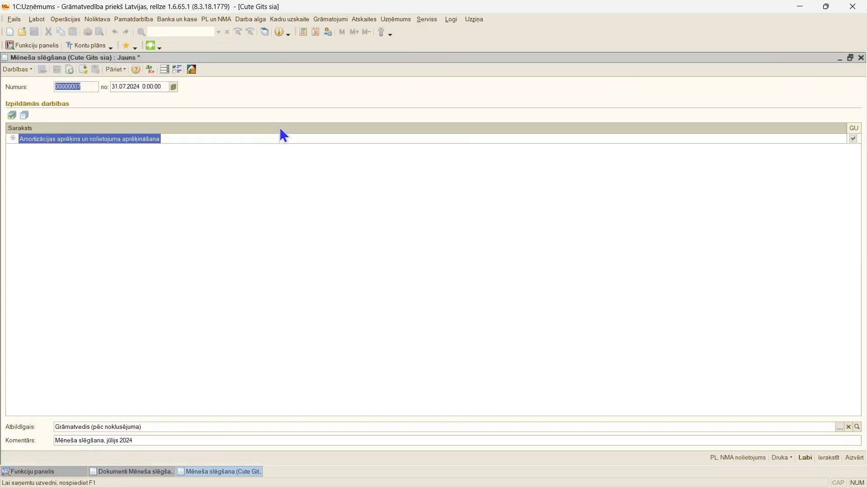
click(133, 86)
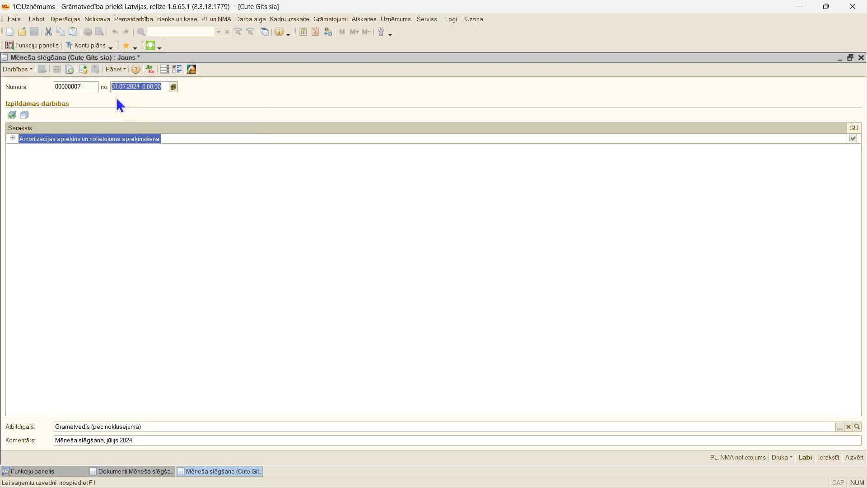
click(84, 68)
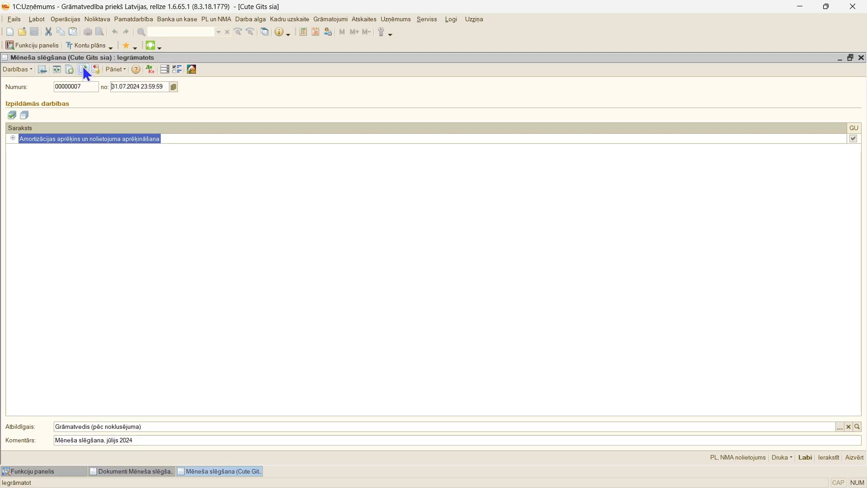
click(747, 457)
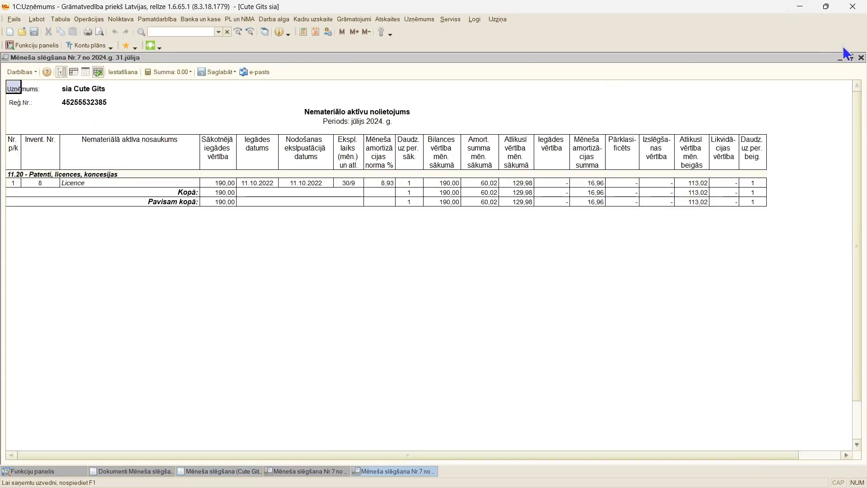